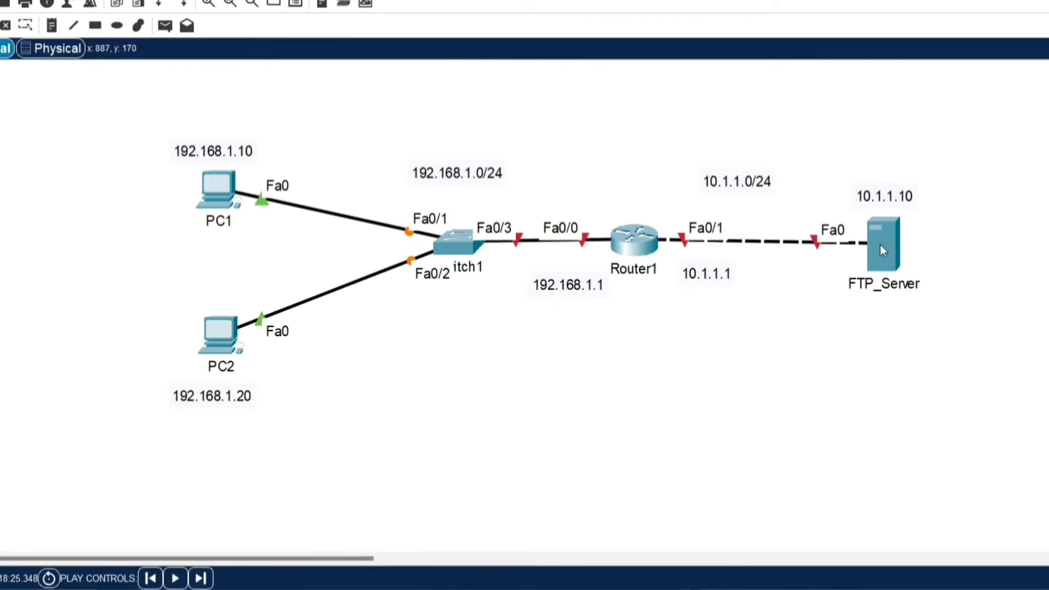
Step: Enter 10.1.1.10, mask 255.255.255.0 and gateway 10.1.1.1 in FTP_Server's IP Configuration
left_click(900, 240)
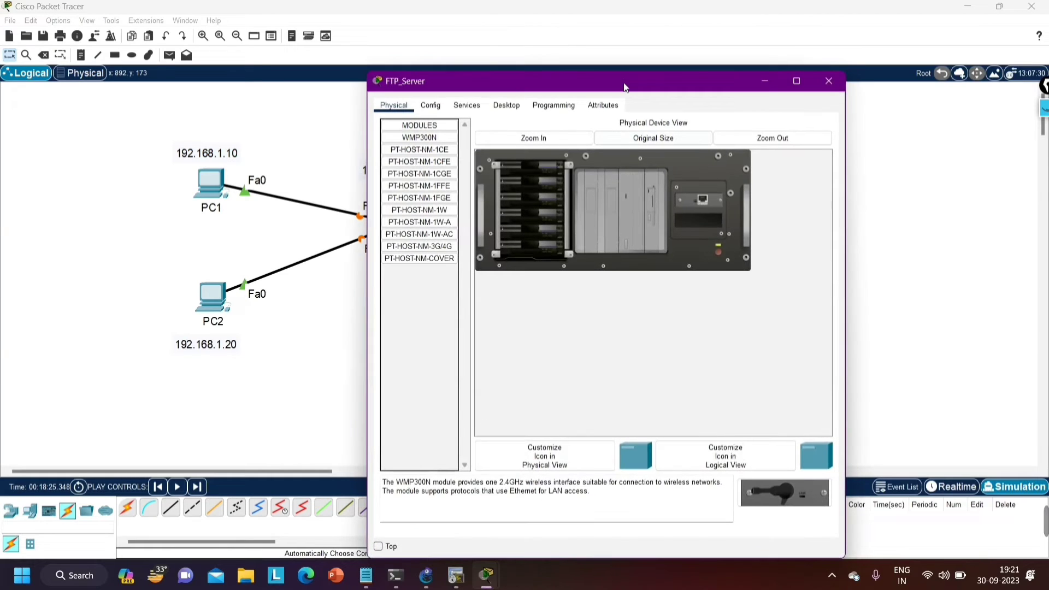
left_click_drag(624, 86, 381, 70)
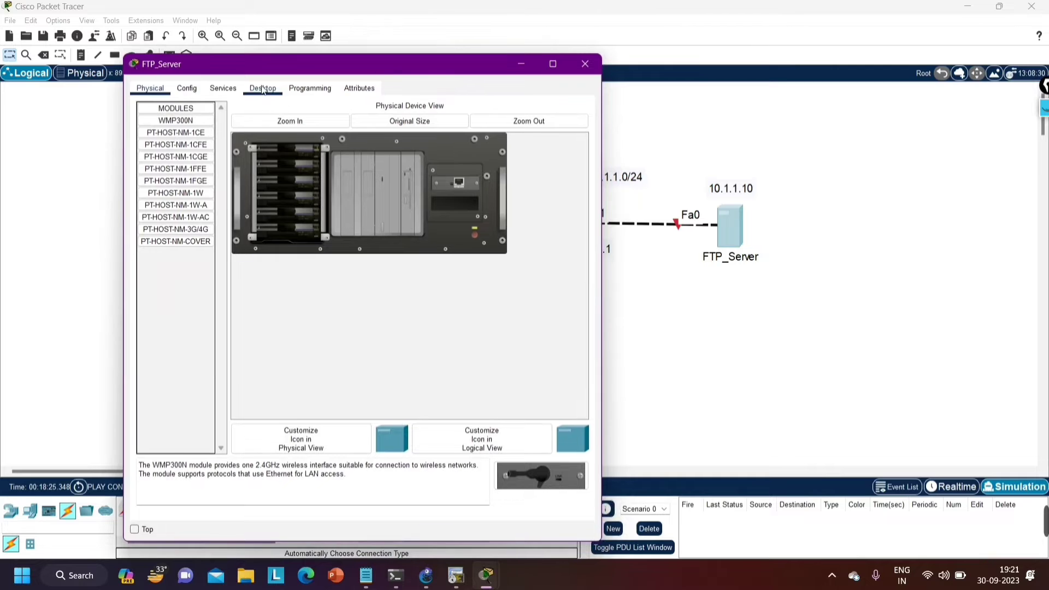
left_click(263, 89)
left_click(190, 138)
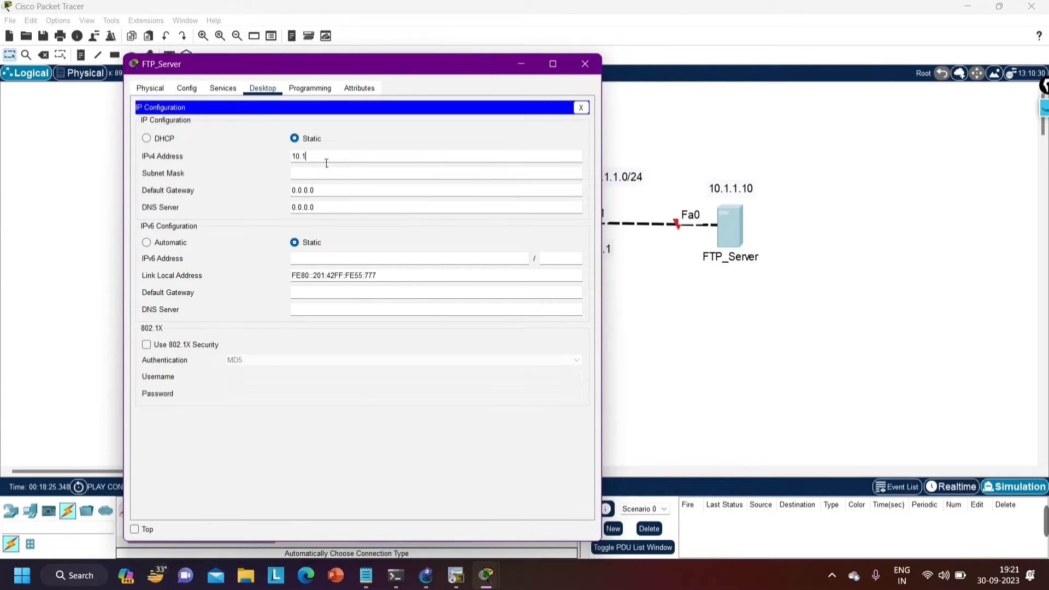
type("10.1.1.10")
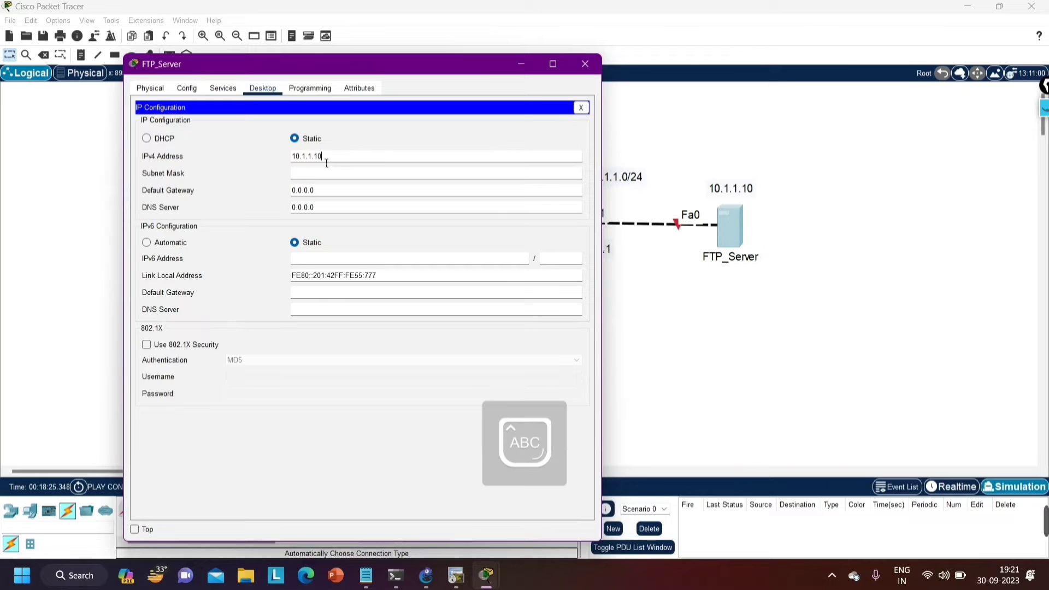
key("Tab")
type("255")
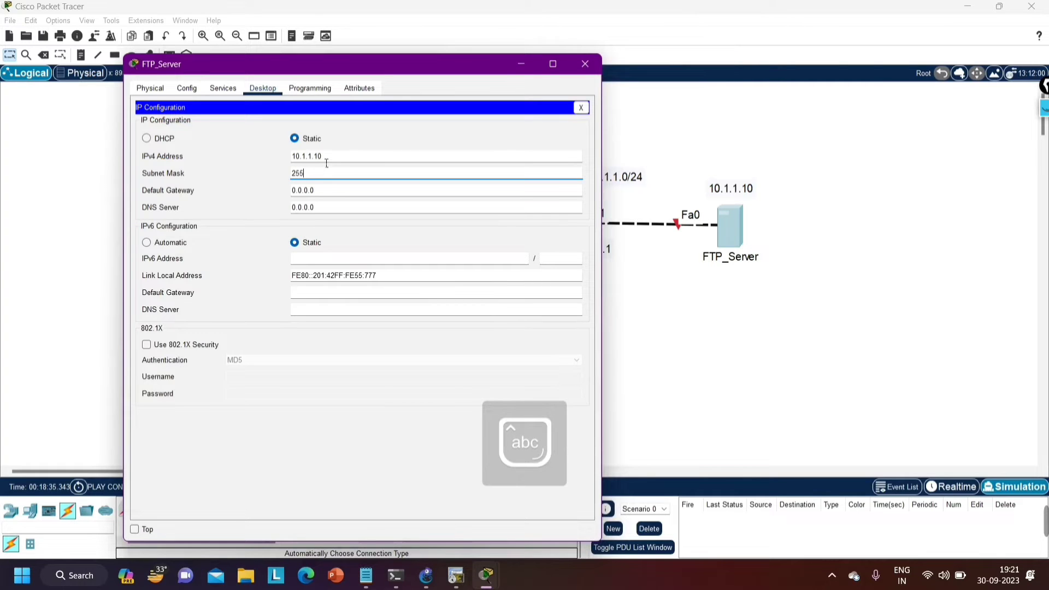
type(".255.255.0")
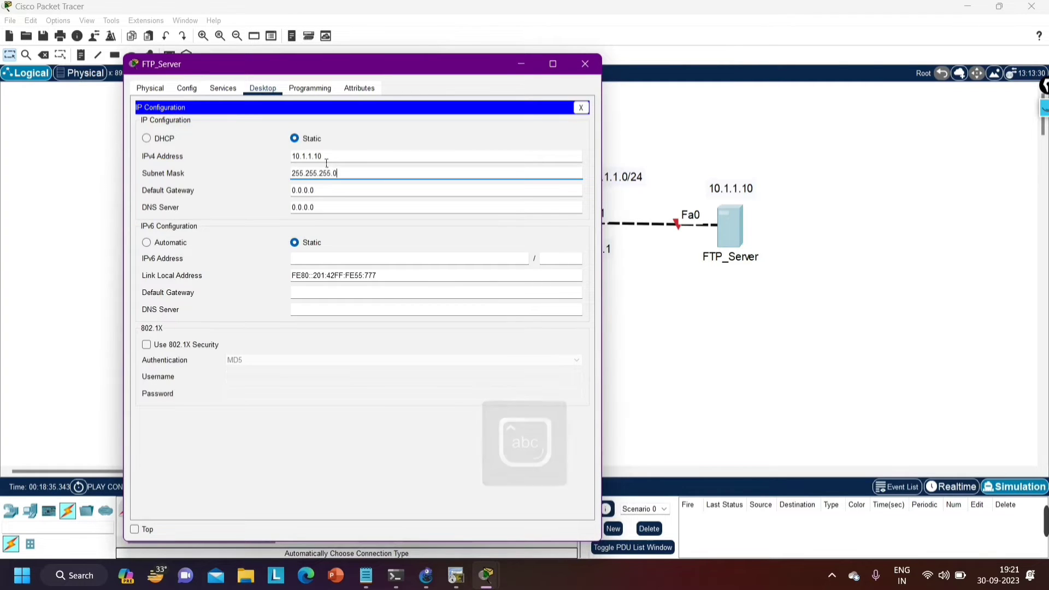
key("Tab")
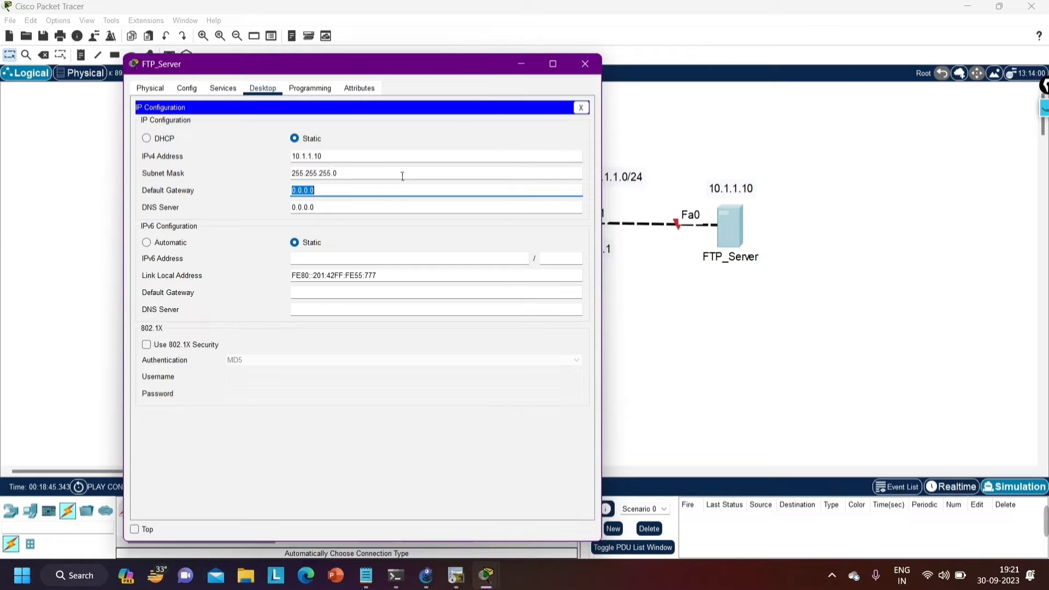
left_click_drag(428, 61, 329, 55)
type("10.1.1.1")
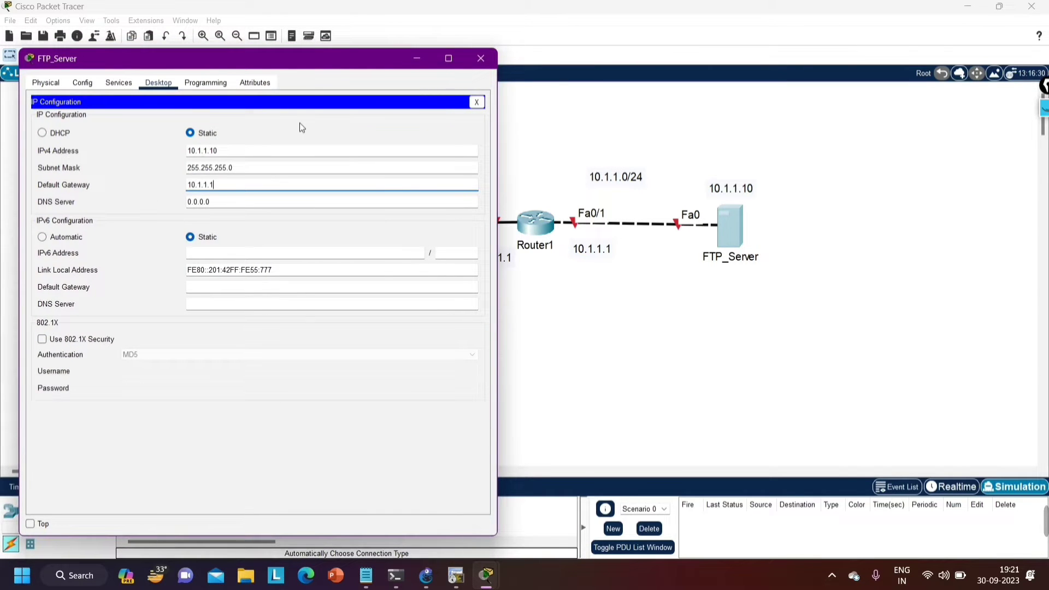
left_click(477, 103)
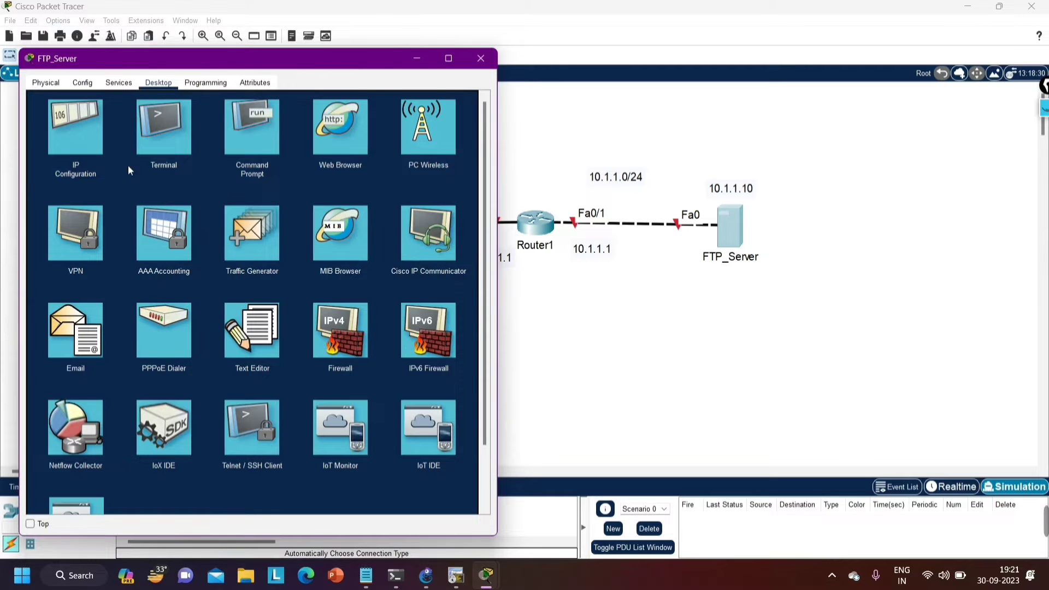
Step: Run ipconfig on FTP_Server, check 10.1.1.10 and gateway 10.1.1.1, then close its window
left_click(251, 128)
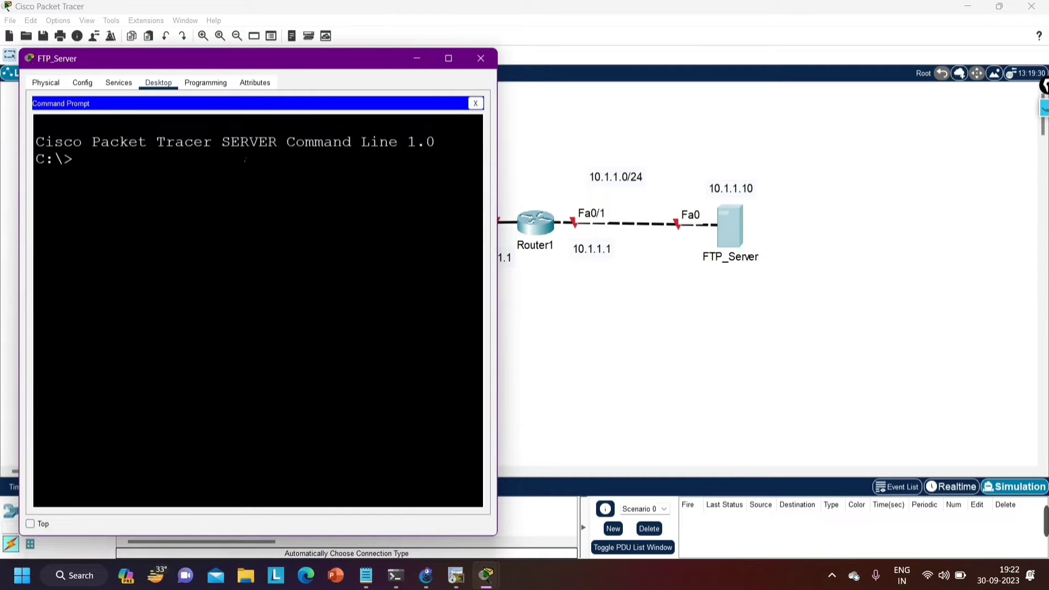
type("ipconfig")
key("Return")
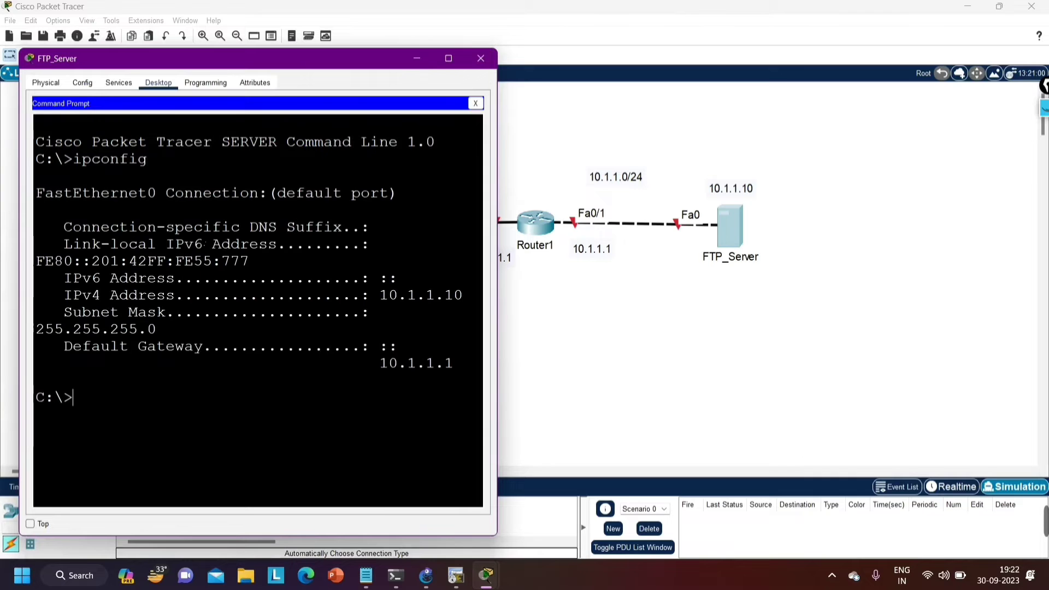
left_click_drag(380, 296, 477, 297)
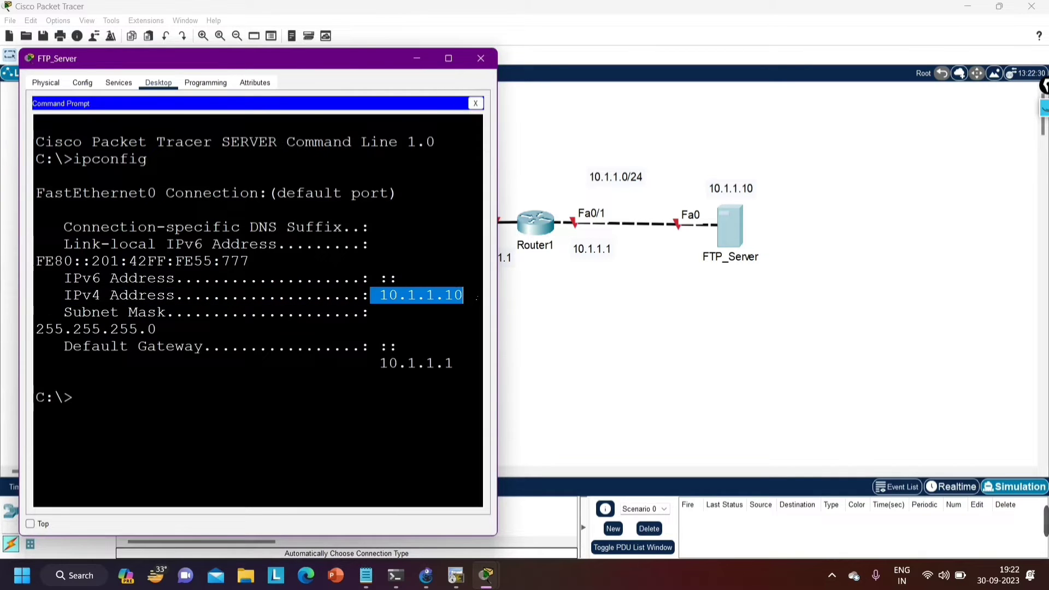
left_click_drag(378, 375, 462, 374)
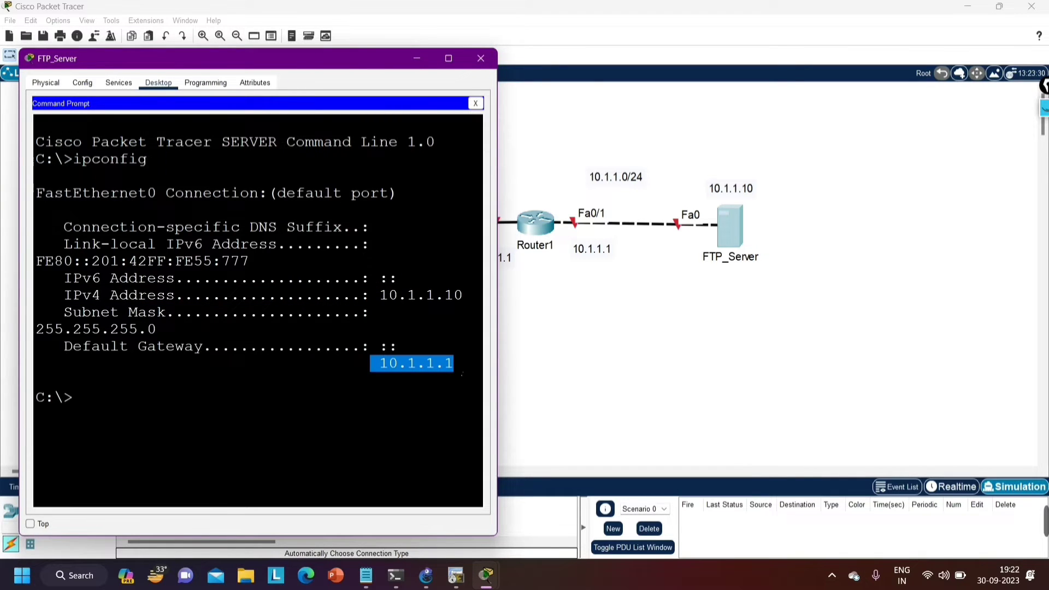
left_click(476, 103)
left_click(417, 58)
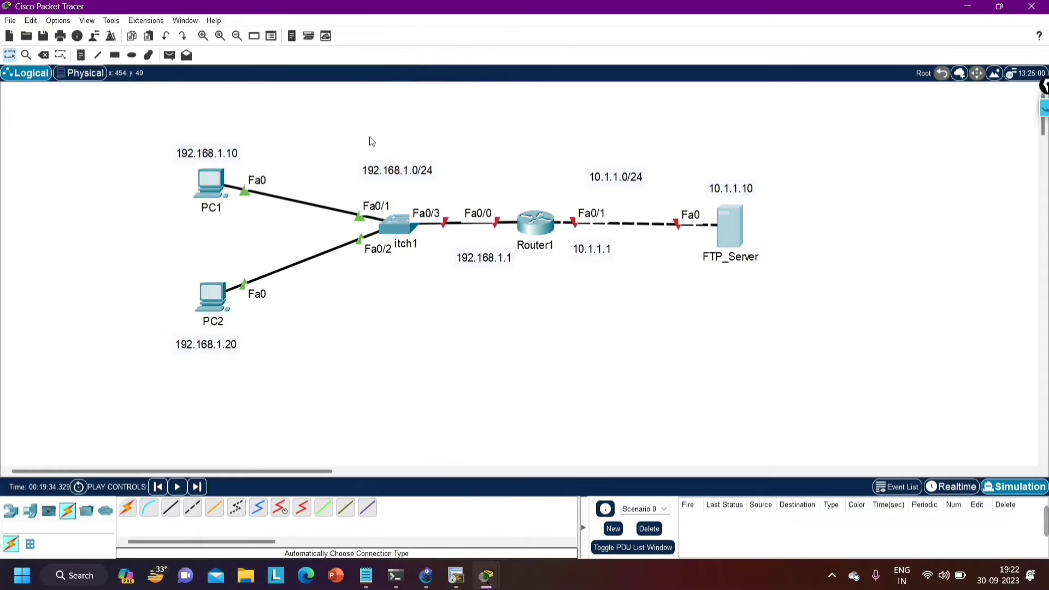
Step: Set PC1 to 192.168.1.10, mask 255.255.255.0, gateway 192.168.1.1 in IP Configuration
left_click(198, 194)
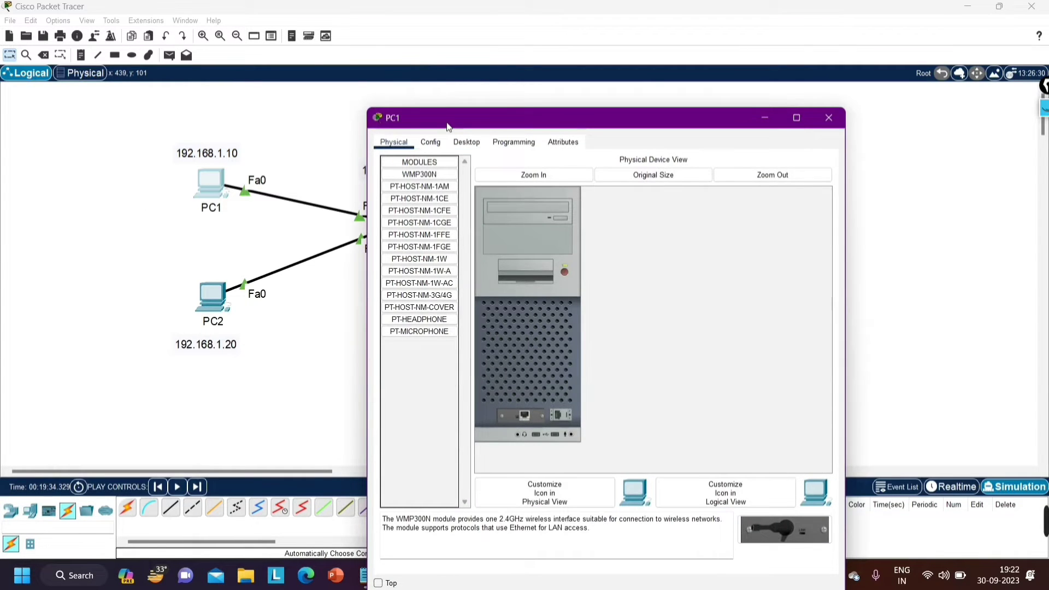
left_click_drag(448, 118, 534, 66)
left_click(555, 91)
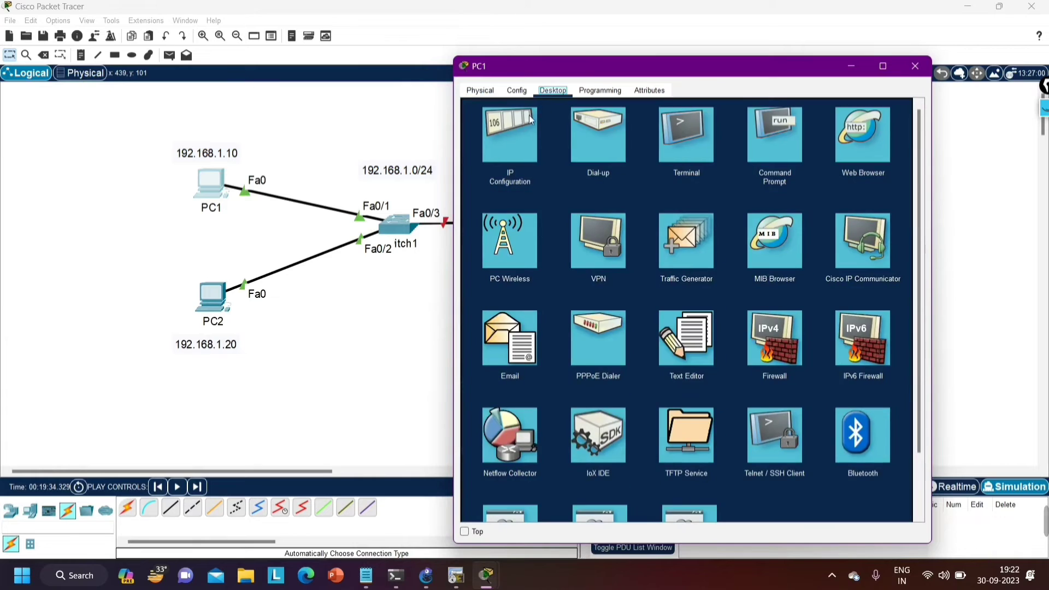
left_click(514, 135)
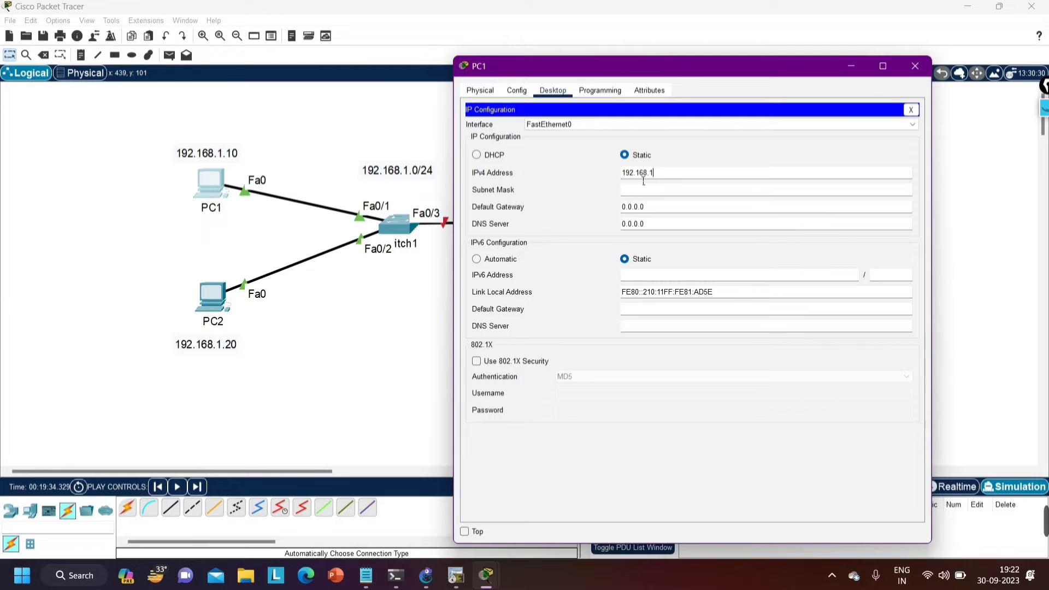
type("192.168.1.10")
key("Tab")
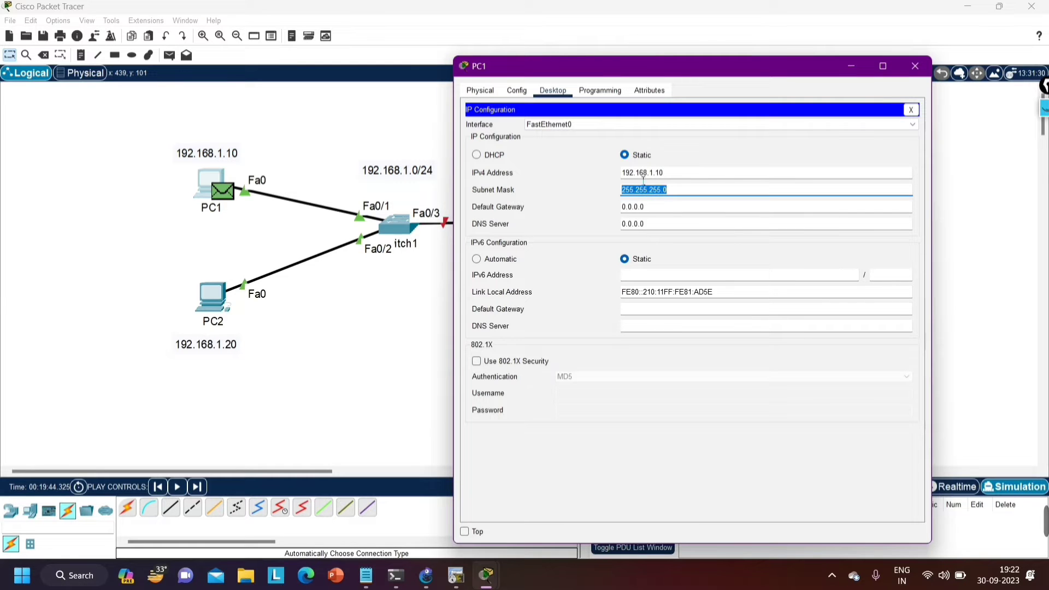
key("Tab")
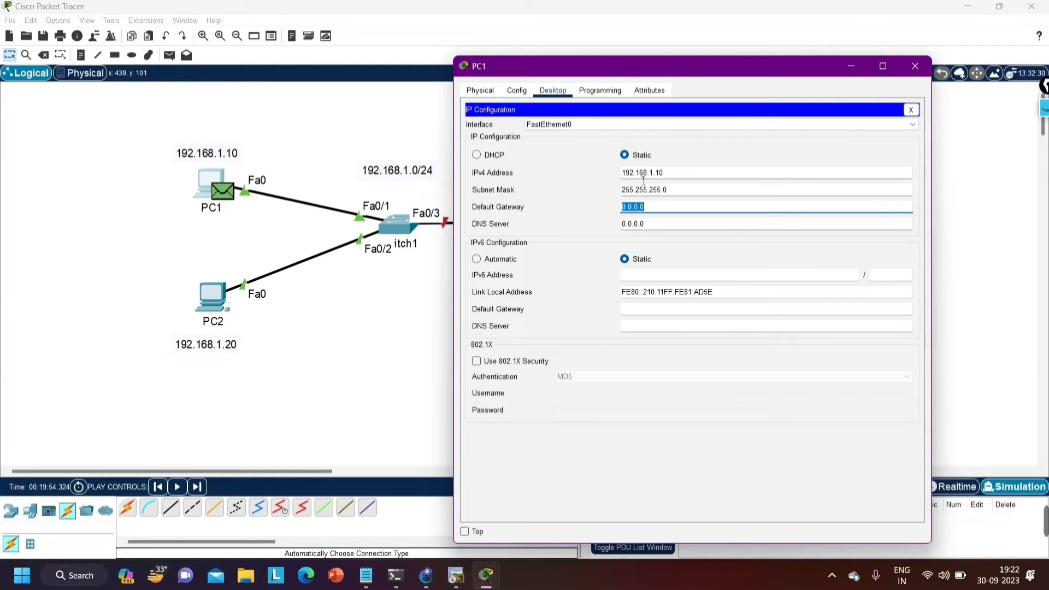
type("192.168.1.1")
key("Tab")
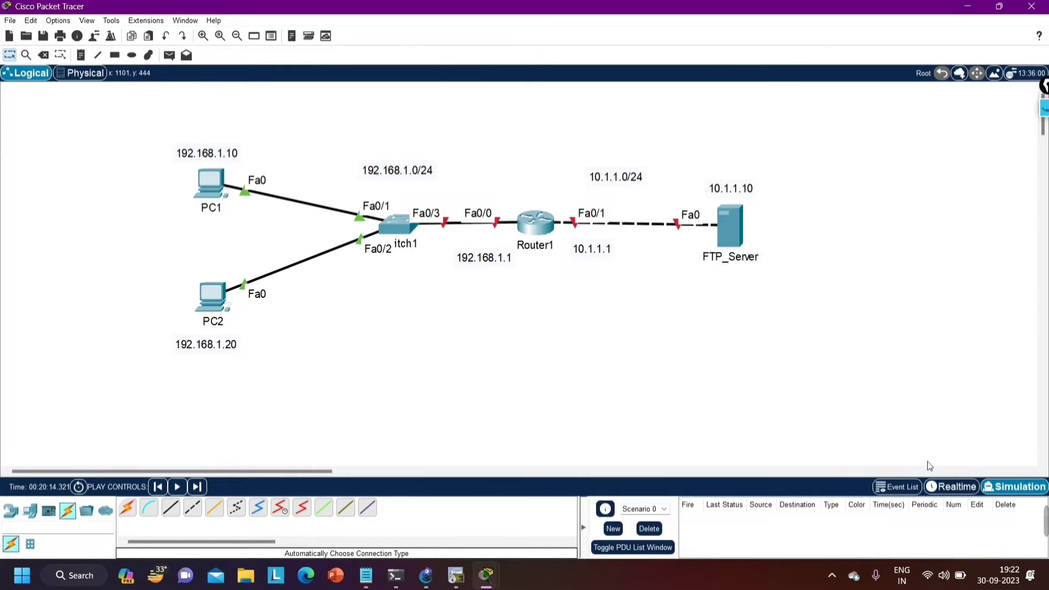
Step: Switch to Realtime mode and set PC2 to 192.168.1.20, mask 255.255.255.0, gateway 192.168.1.1
left_click(952, 486)
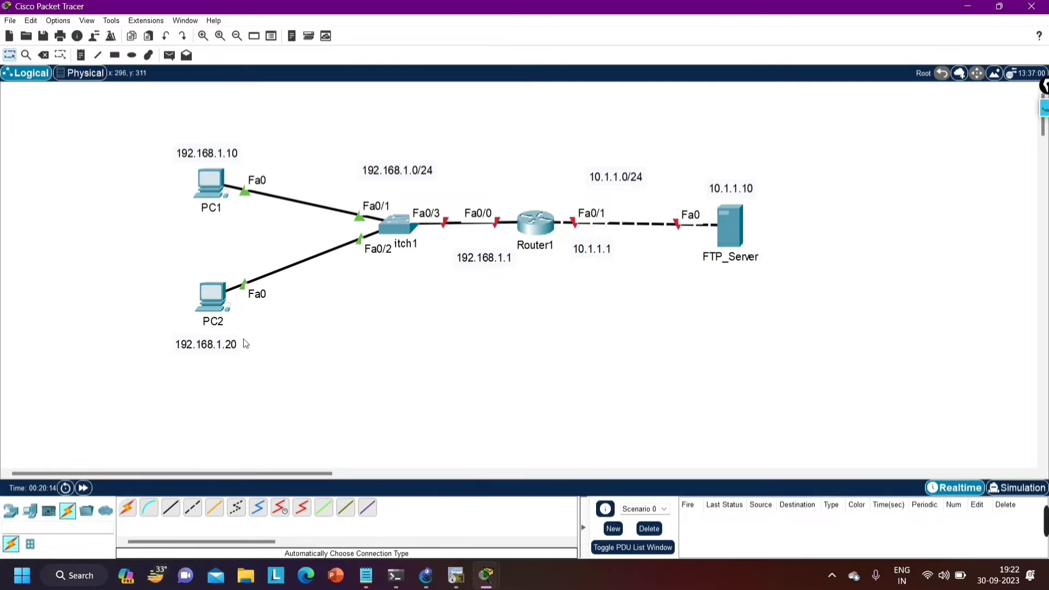
left_click(203, 299)
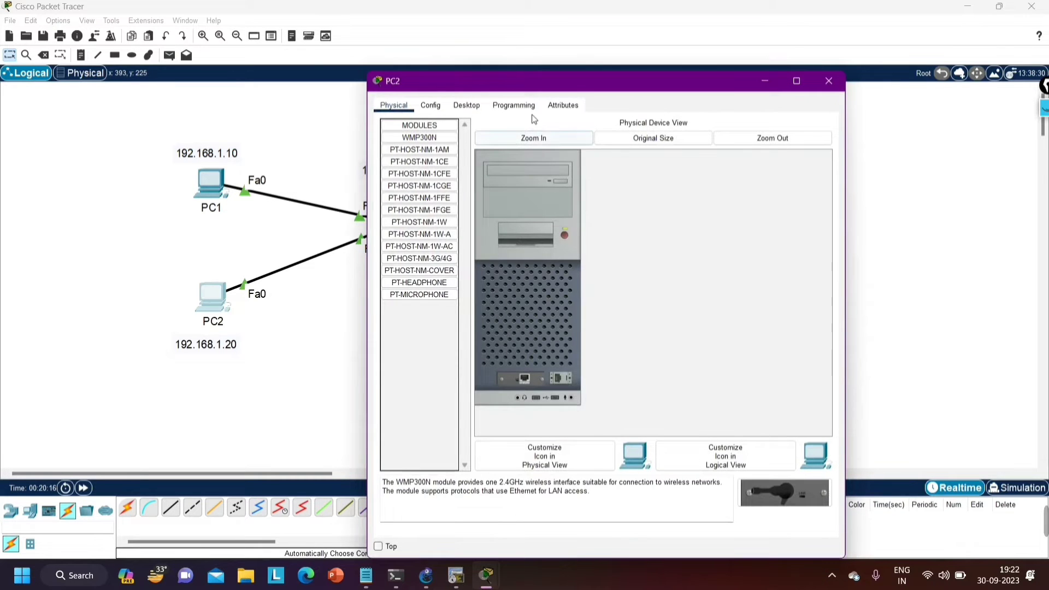
left_click(469, 106)
left_click(415, 166)
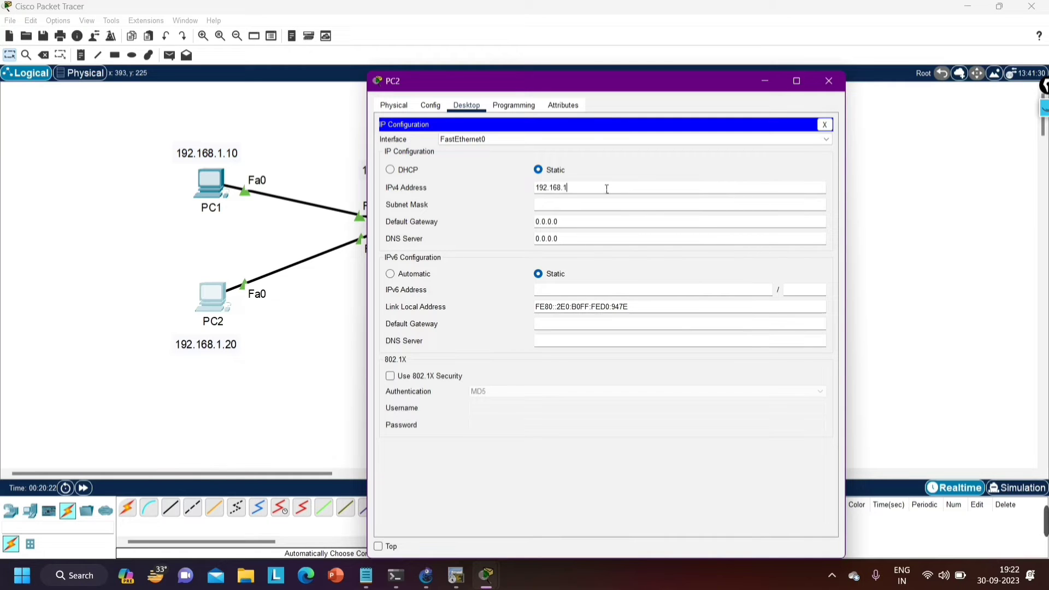
type(".20")
key("Tab")
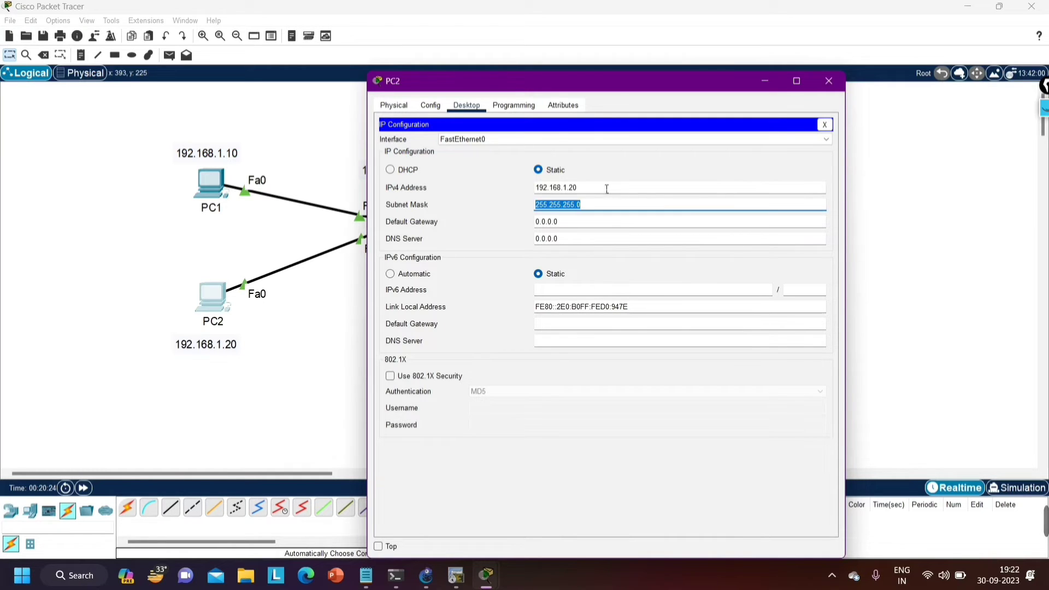
key("Tab")
type("1")
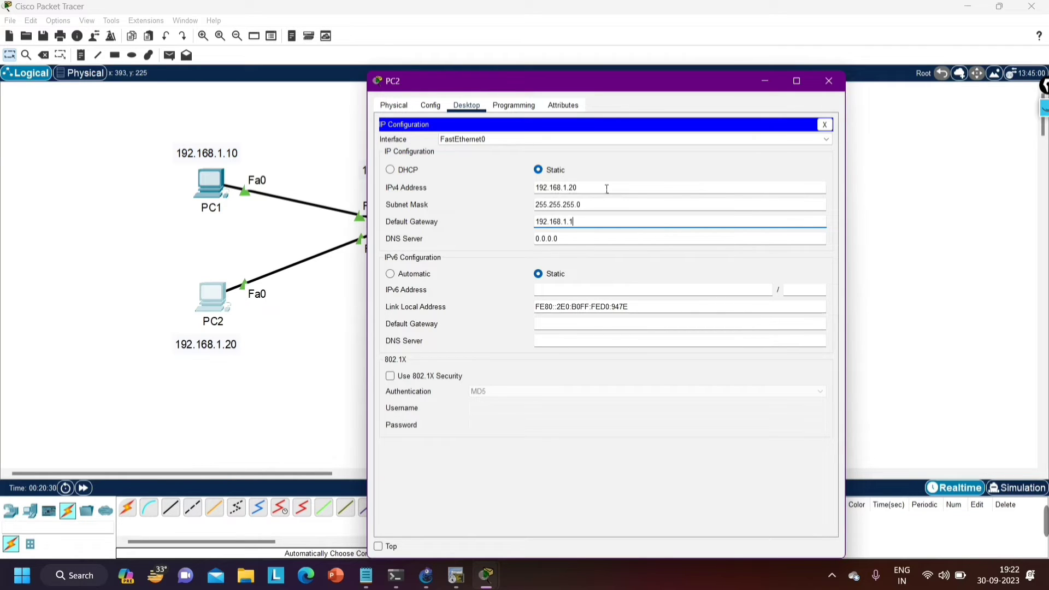
key("Tab")
left_click(896, 312)
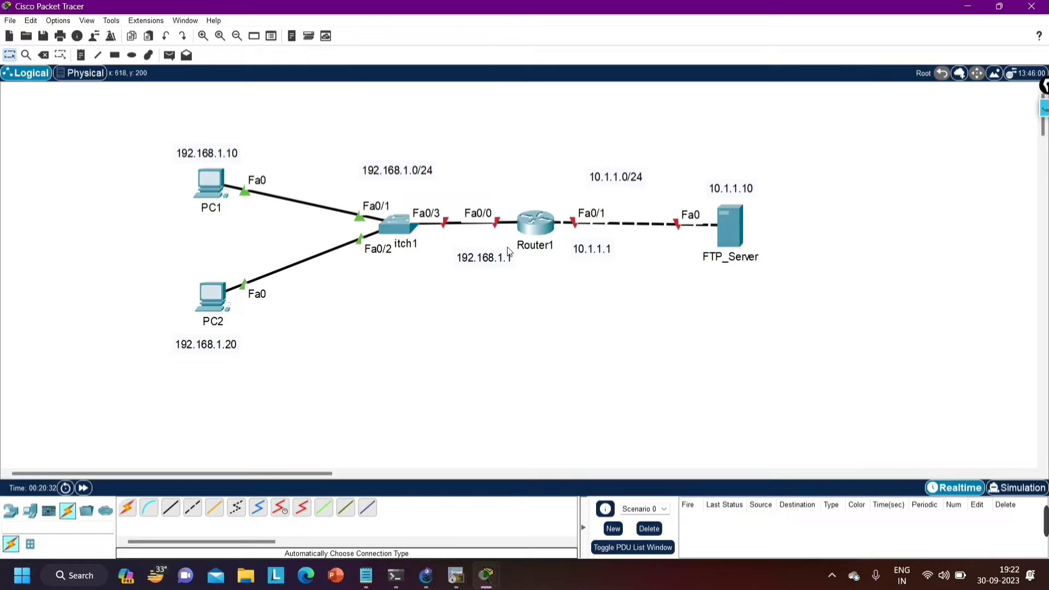
Step: In Router1's CLI, decline the setup dialog and enter enable and configure terminal mode
left_click(531, 235)
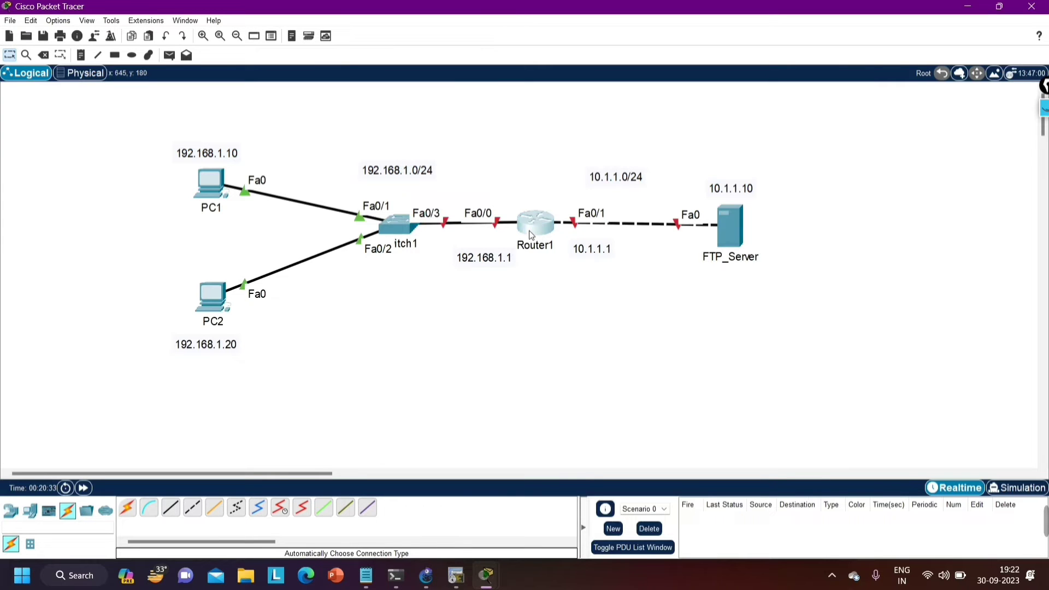
left_click_drag(503, 88, 103, 61)
left_click(58, 79)
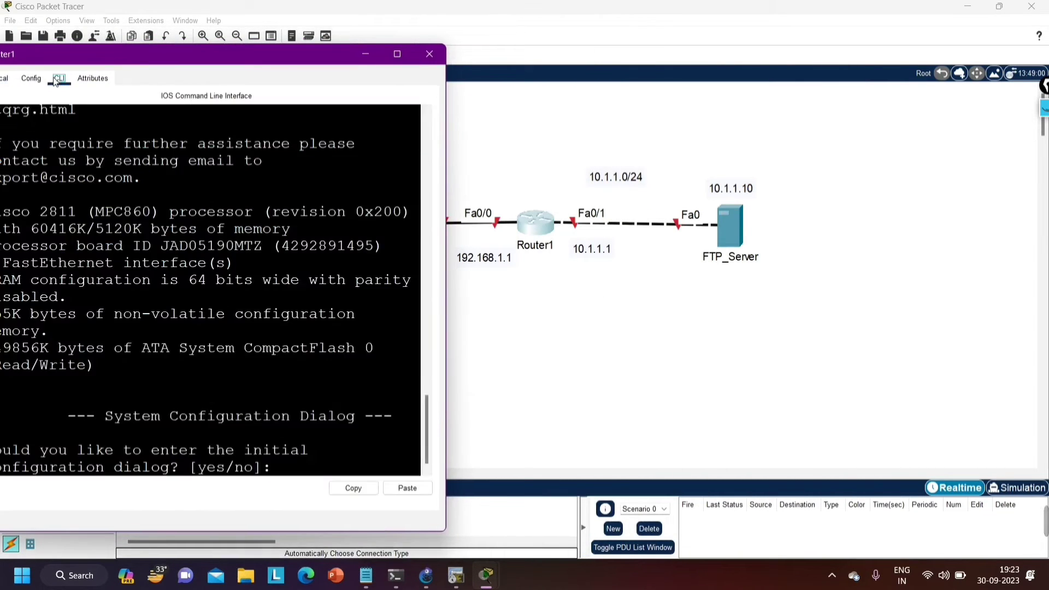
left_click_drag(50, 332, 171, 349)
left_click_drag(235, 64, 246, 64)
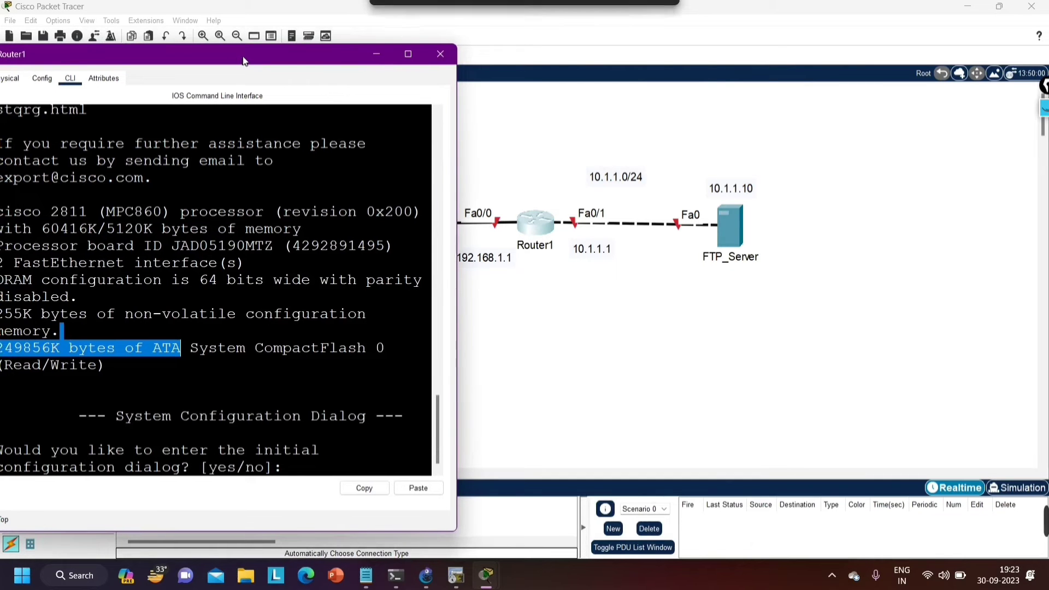
left_click(194, 333)
type("no")
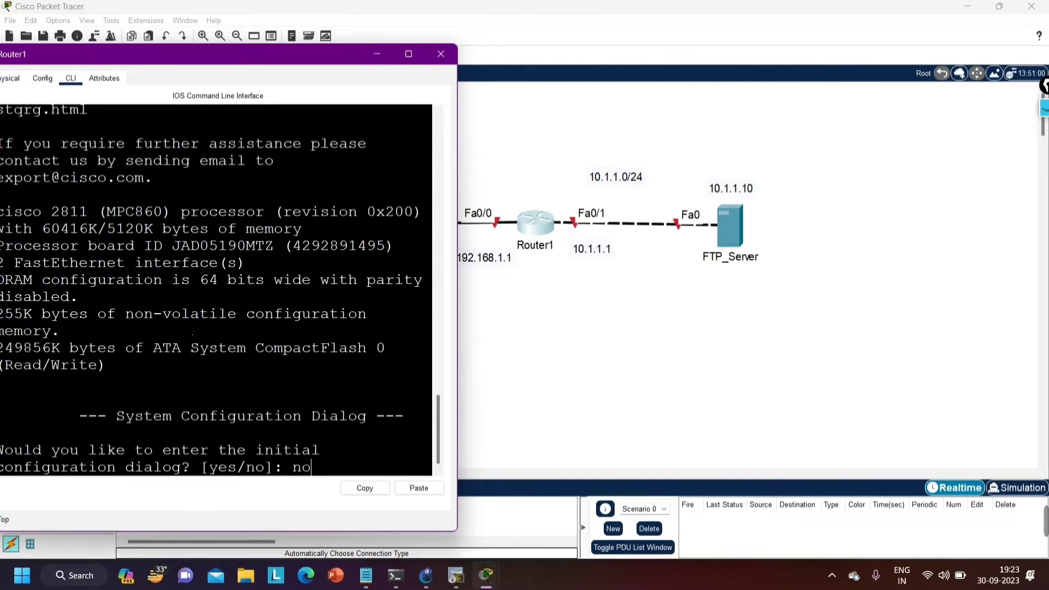
key("Return")
key("Return")
key("Return")
key("Return")
key("Return")
type("en")
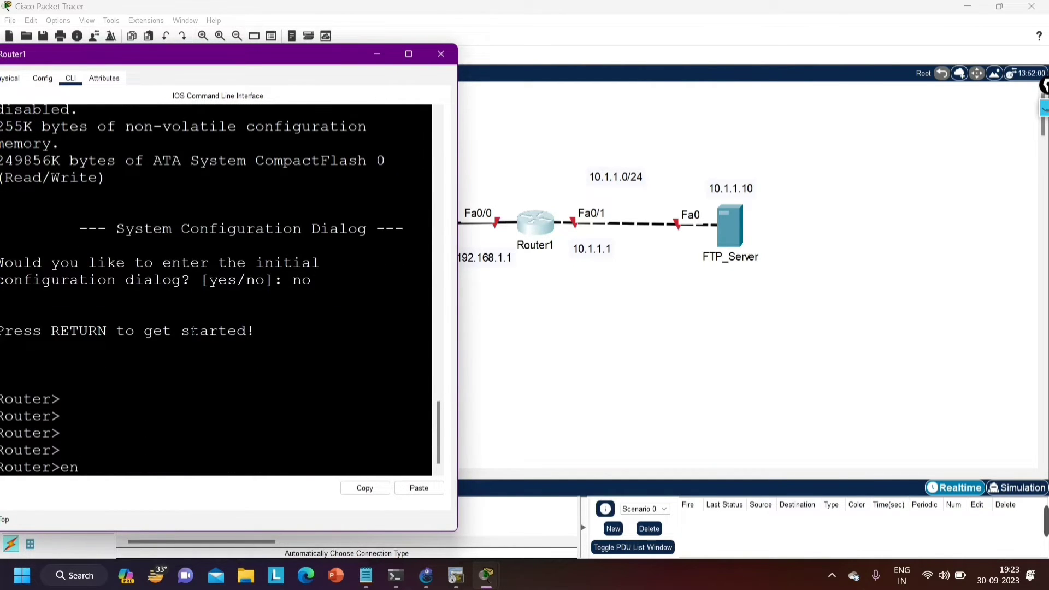
key("Return")
key("Return")
type("conf")
key("Tab")
key("Return")
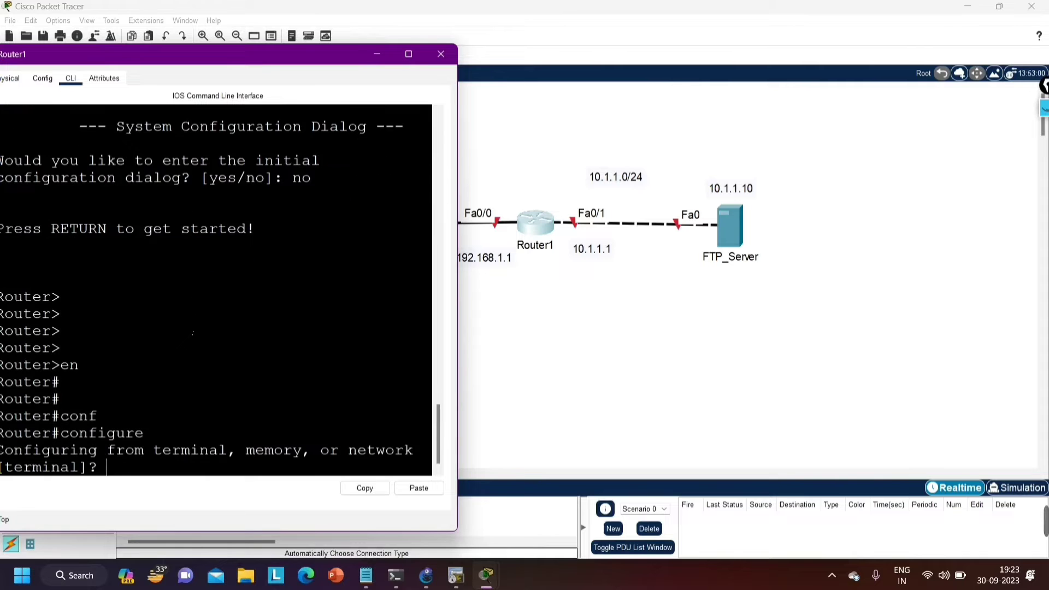
key("Return")
key("Return")
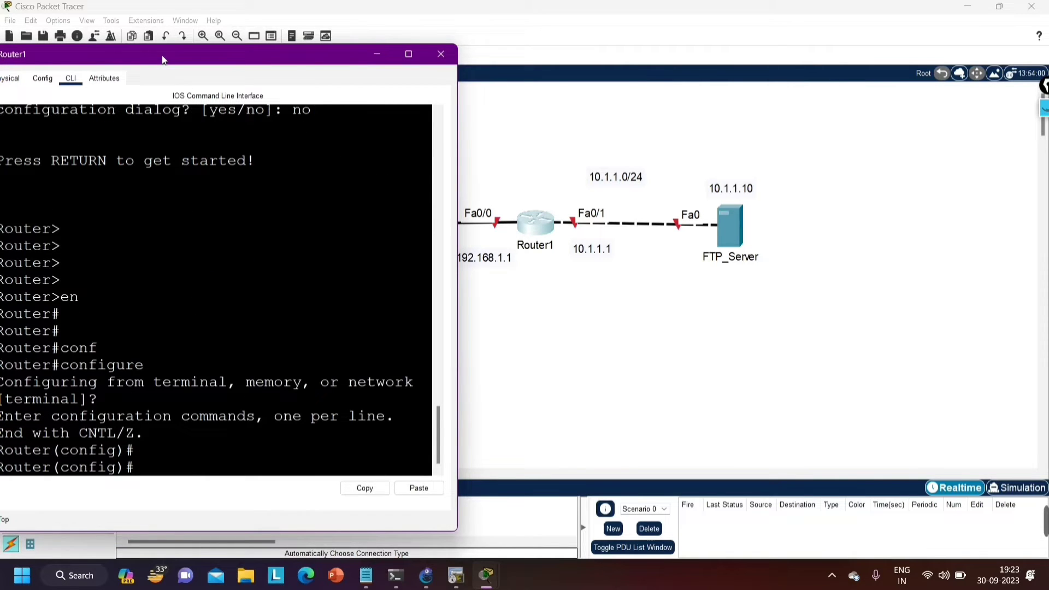
Step: Bring up Fa0/0 with no shutdown and assign it 192.168.1.1 255.255.255.0
left_click_drag(162, 60, 186, 60)
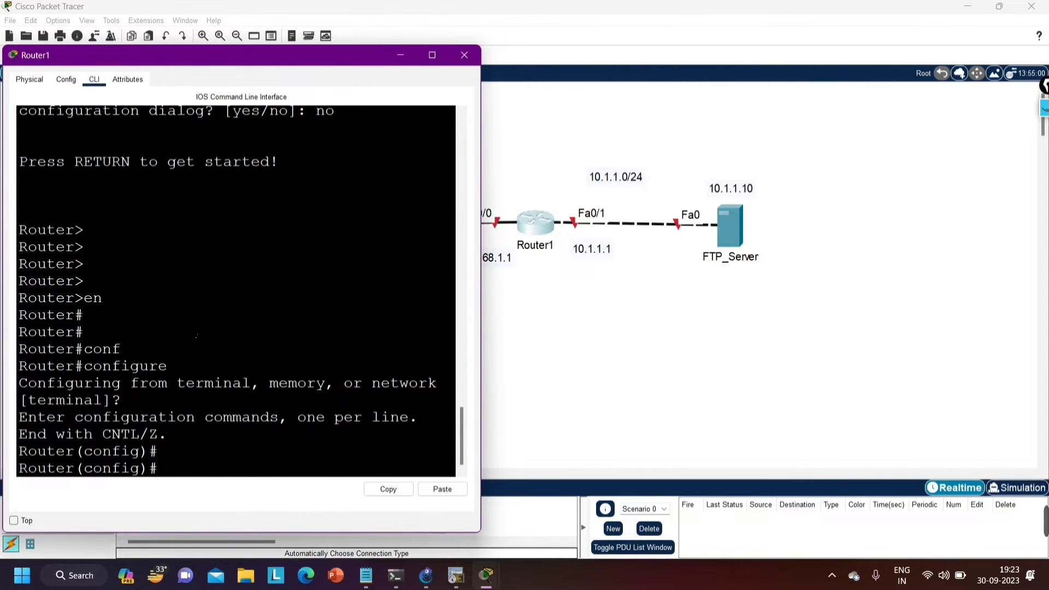
type("int f0/0")
key("Return")
type("nfig-if)#n")
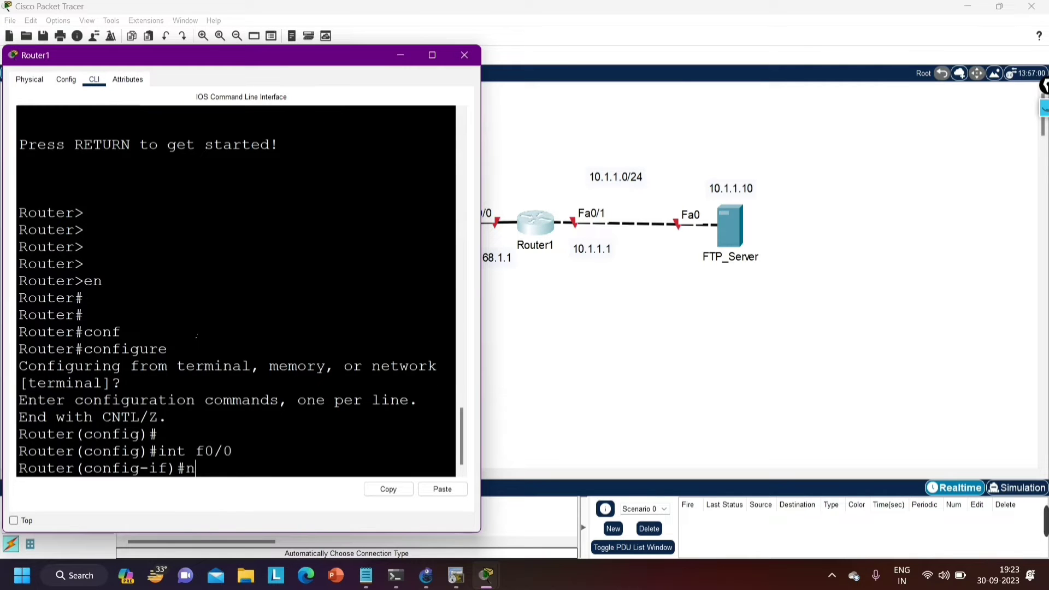
type("o sh")
key("Tab")
key("Return")
type("ip a")
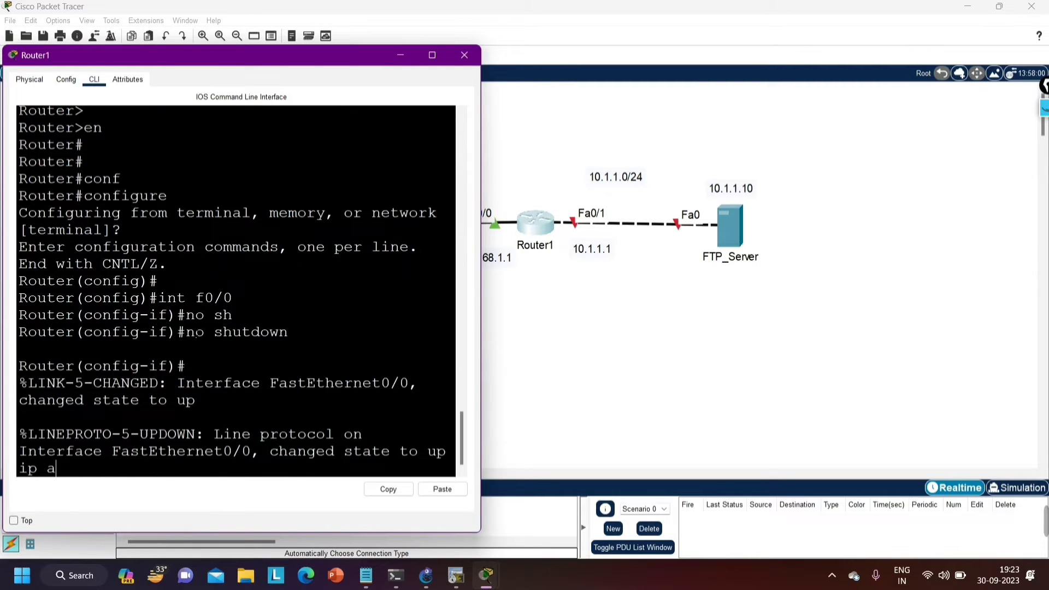
type("d")
key("Tab")
type("192.")
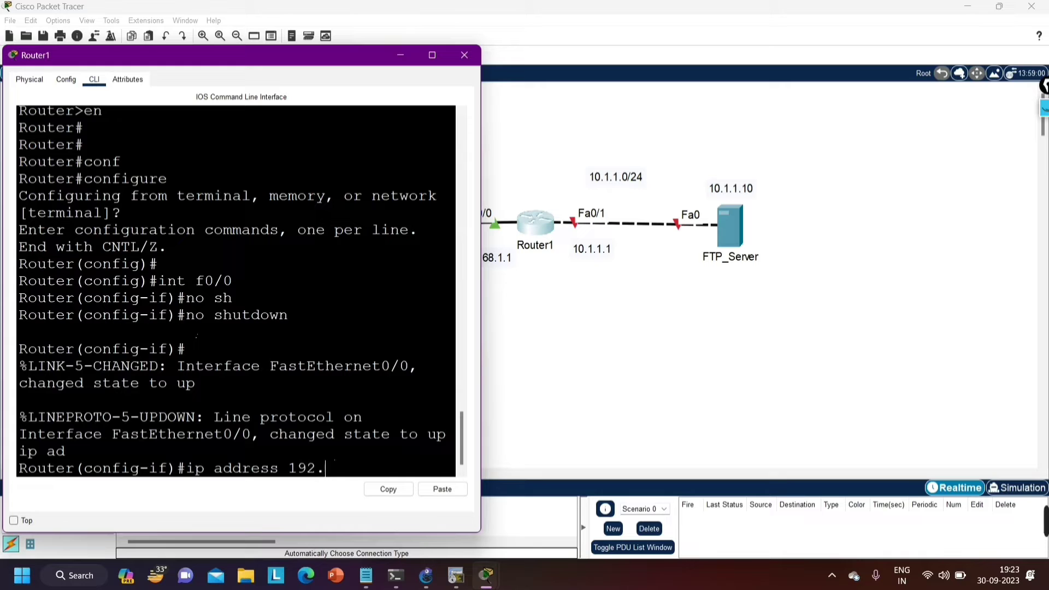
type("168.1.1 2")
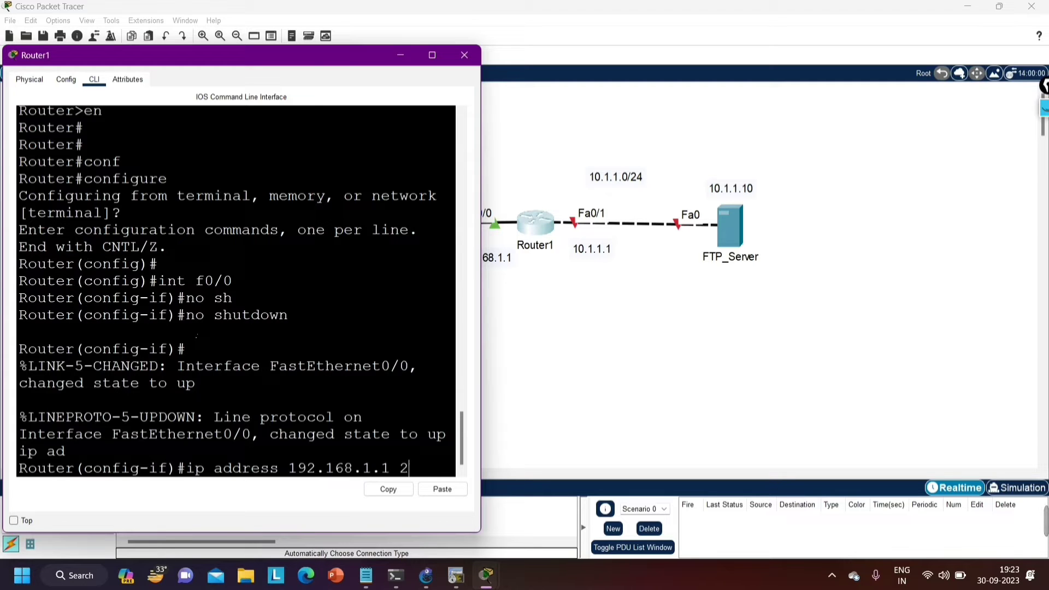
type("55.255.255.0")
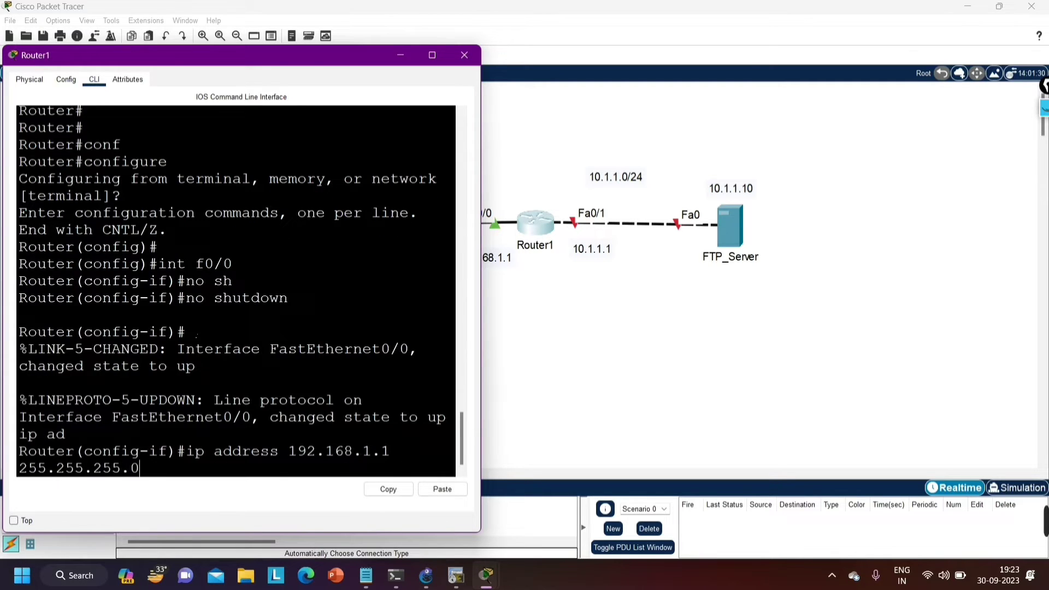
key("Return")
type("ex")
key("Return")
Step: Bring up Fa0/1 with no shutdown, assign 10.1.1.1 255.255.255.0, and exit with Ctrl+Z
type("ig)#i")
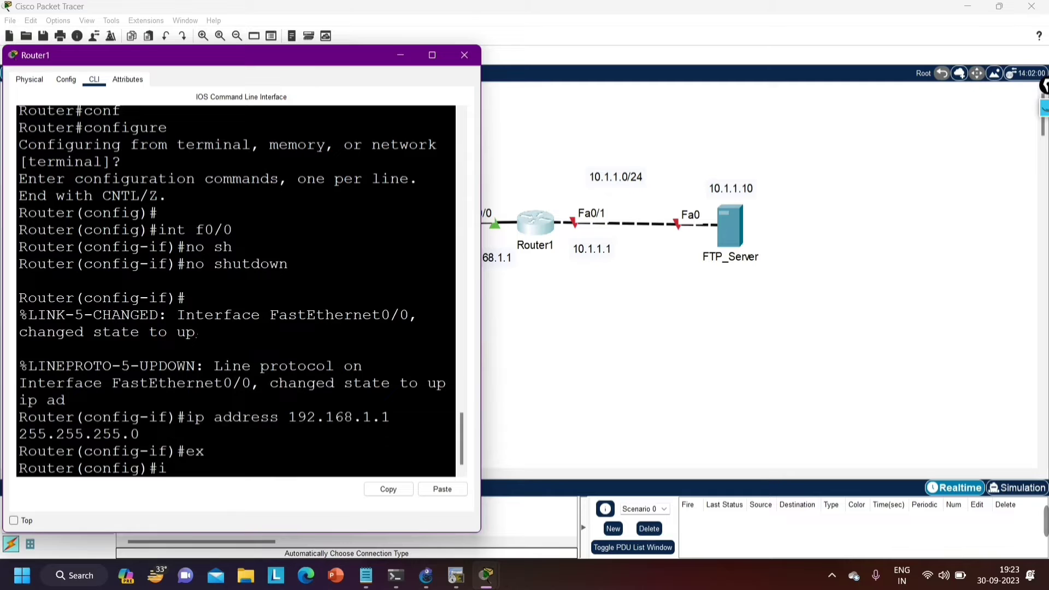
type("nt f0/1")
key("Return")
type("no sh")
key("Tab")
key("Return")
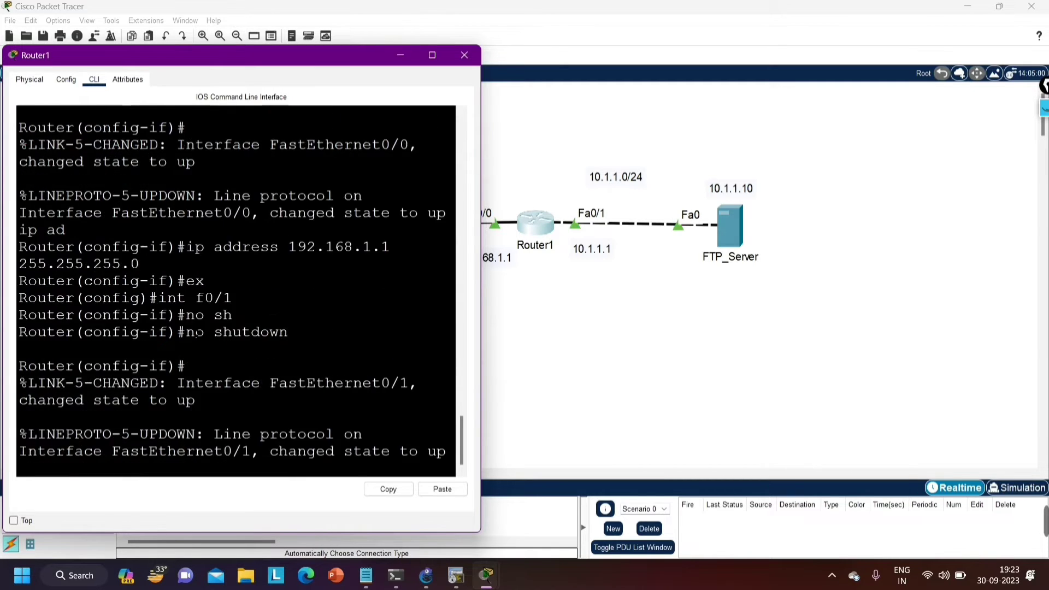
type("ip ad")
key("Tab")
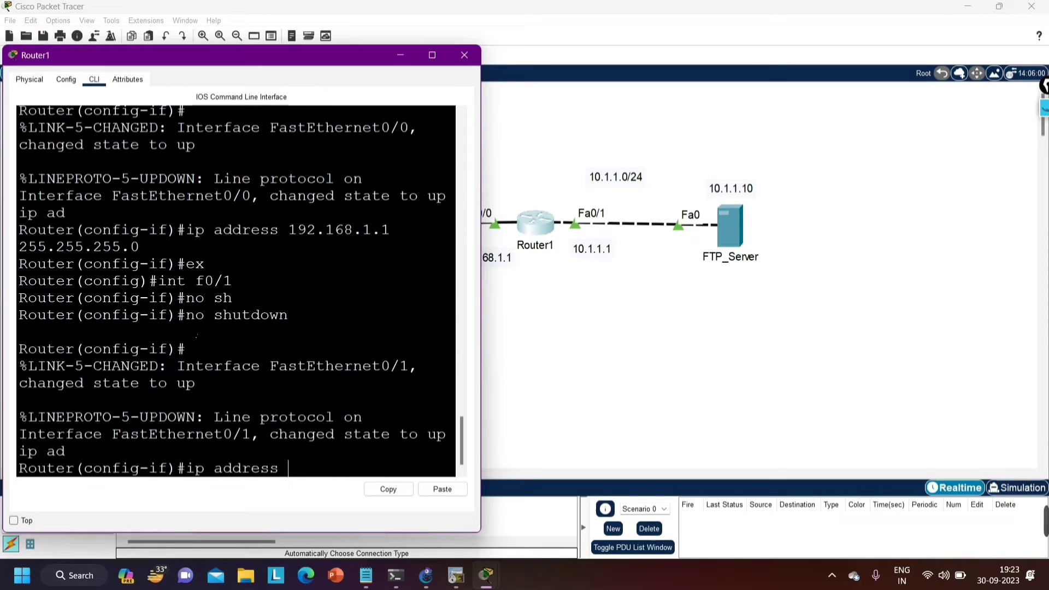
type("10.1.1.1 2")
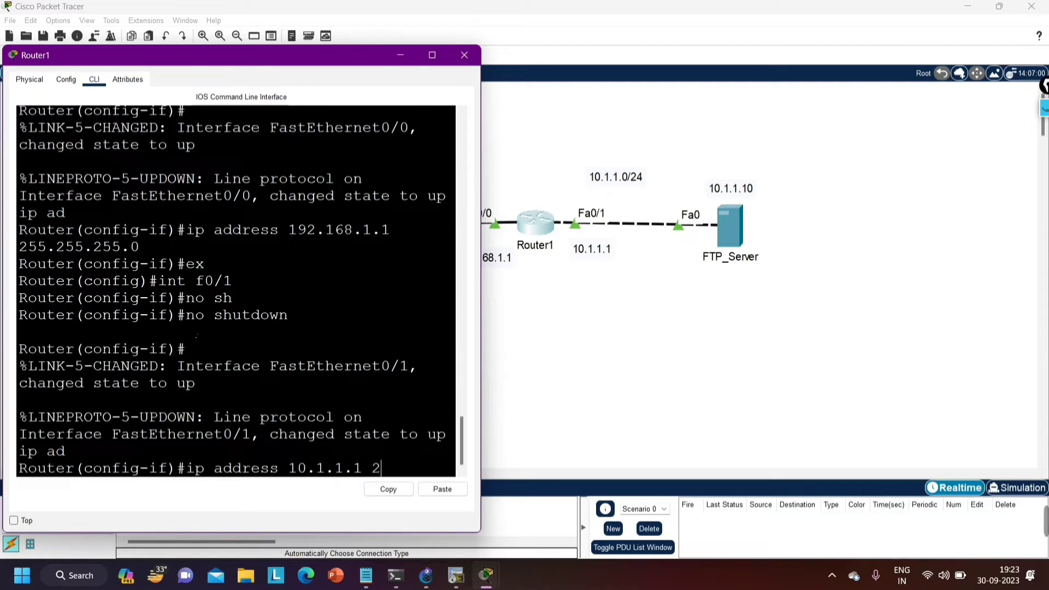
type("55.255.255.0")
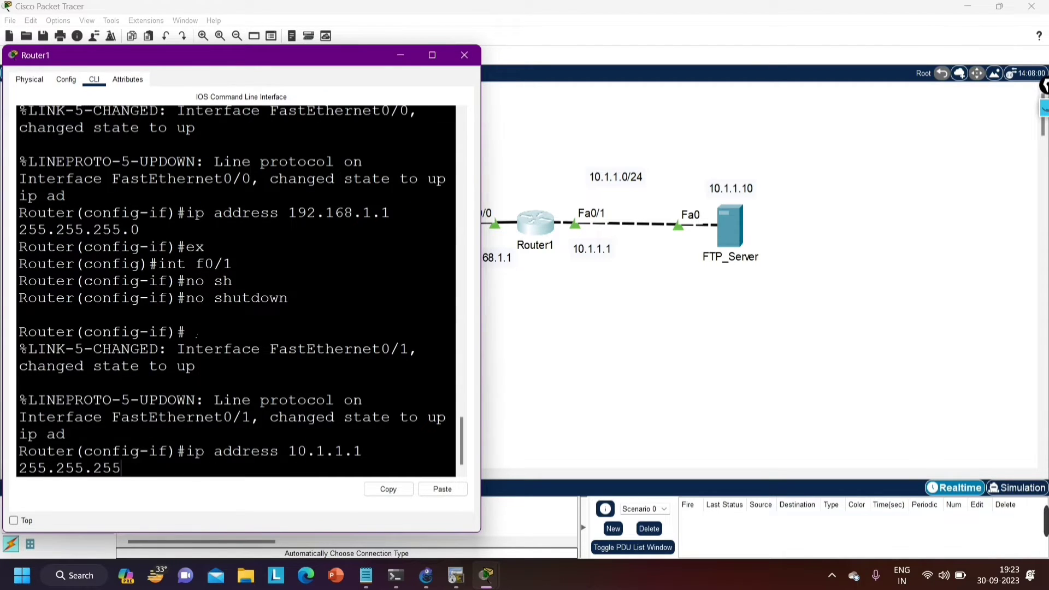
key("Return")
key("ctrl+z")
key("Return")
key("Return")
key("Return")
key("Return")
key("Return")
key("Return")
key("Return")
key("Return")
key("Return")
key("Return")
key("Return")
key("Return")
key("Return")
key("Return")
key("Return")
key("Return")
key("Return")
key("Return")
key("Return")
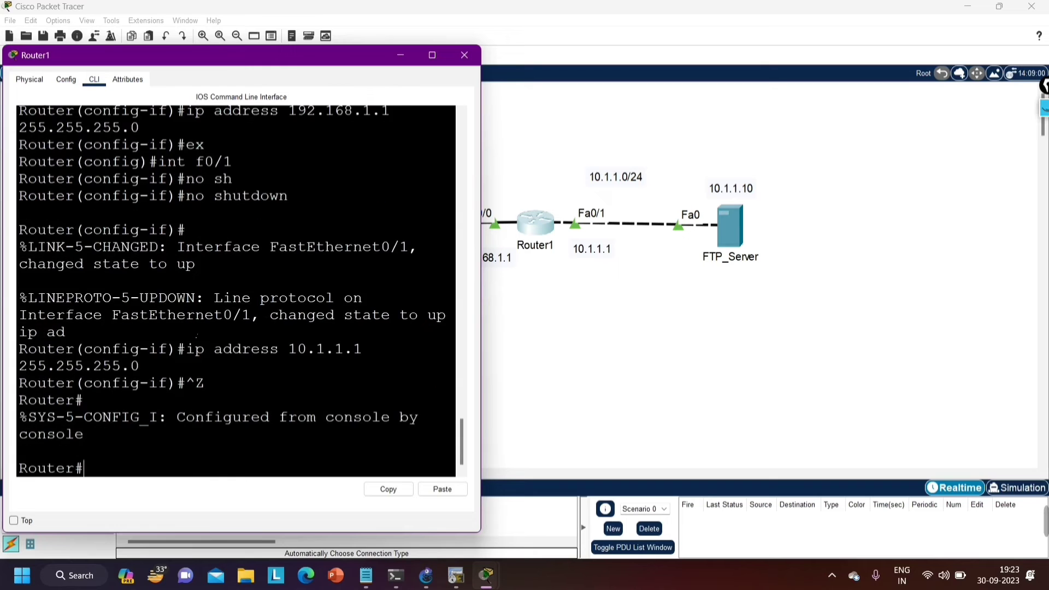
left_click(670, 333)
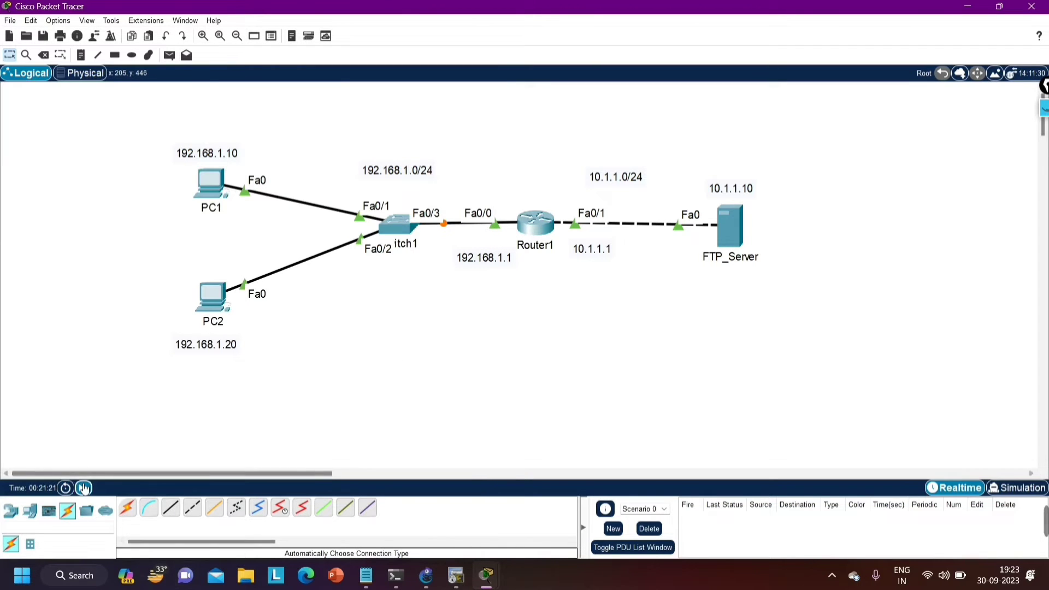
Step: Ping 10.1.1.10 from PC1's Command Prompt, getting 3 of 4 replies, then close PC1
left_click(84, 488)
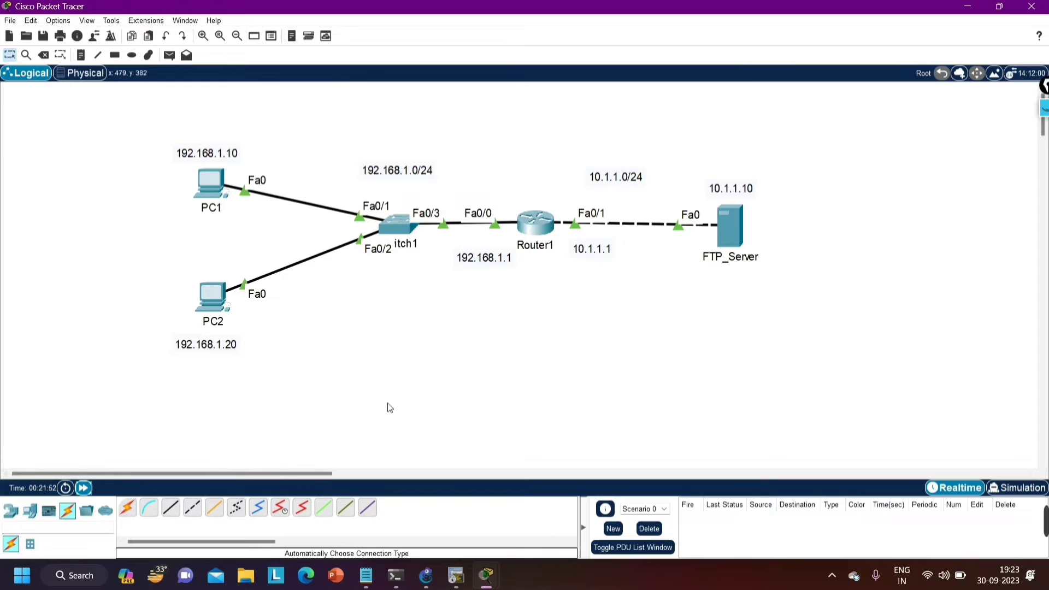
mouse_move(495, 585)
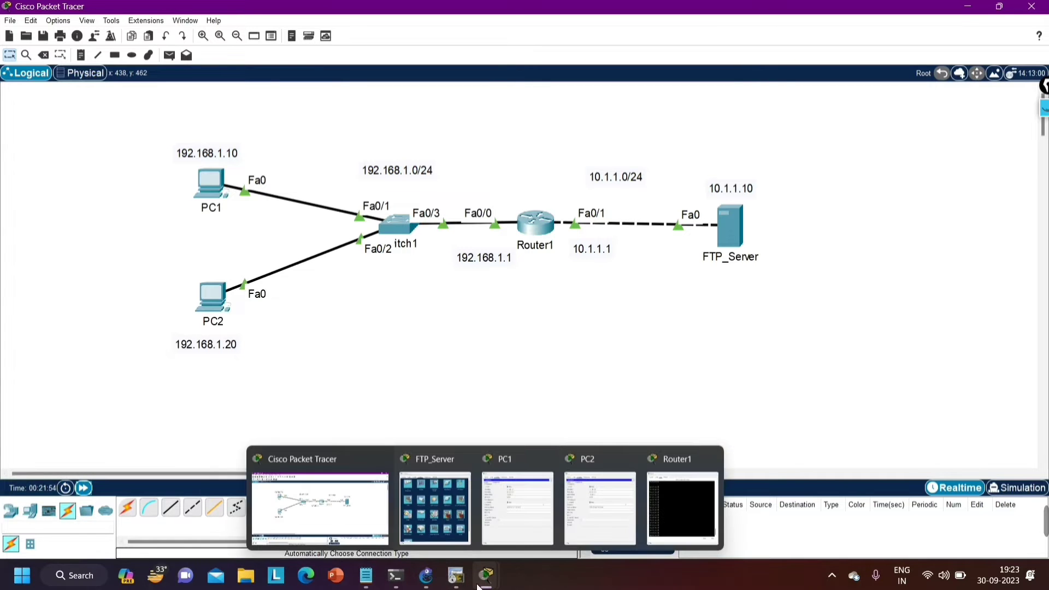
left_click(502, 501)
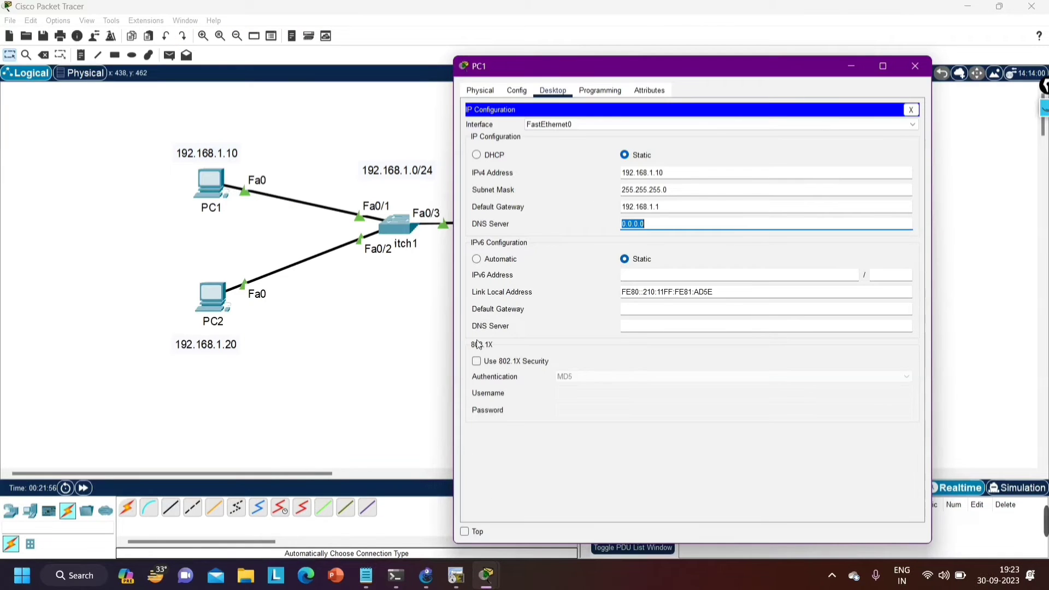
left_click(912, 111)
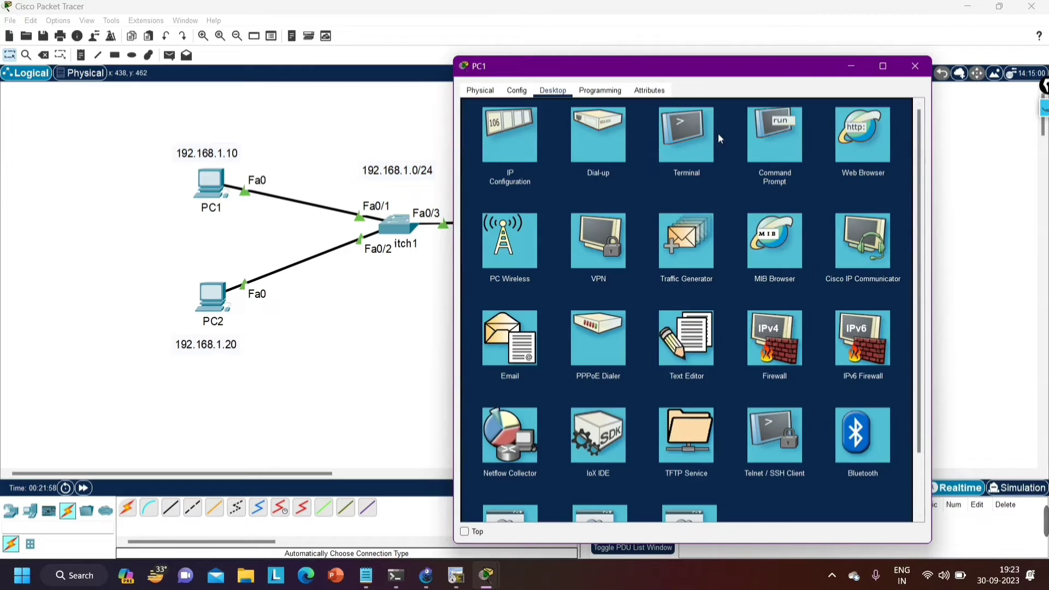
left_click(779, 140)
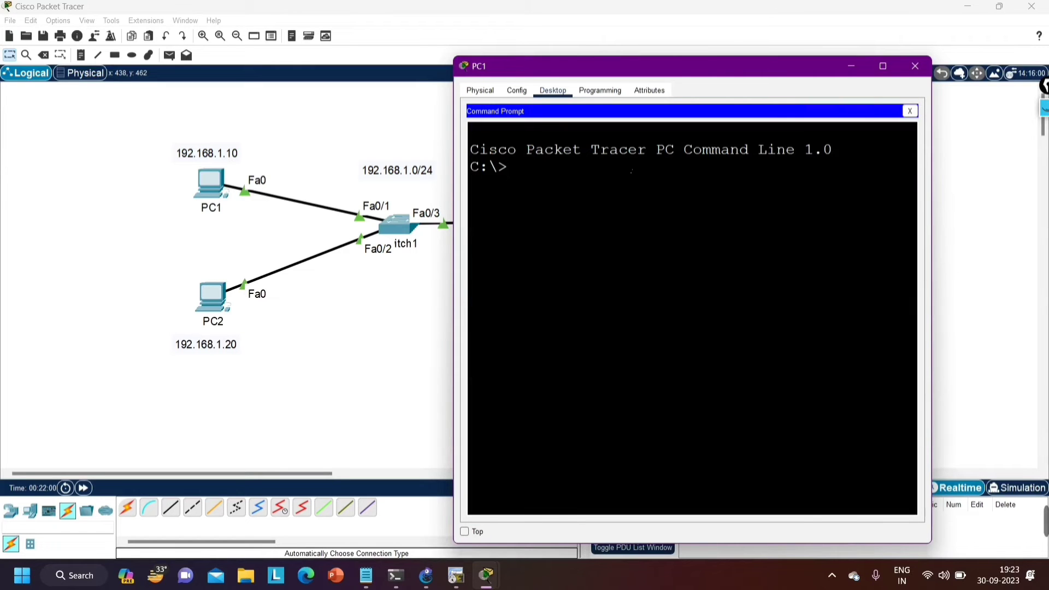
type("ping 10.1.1.10")
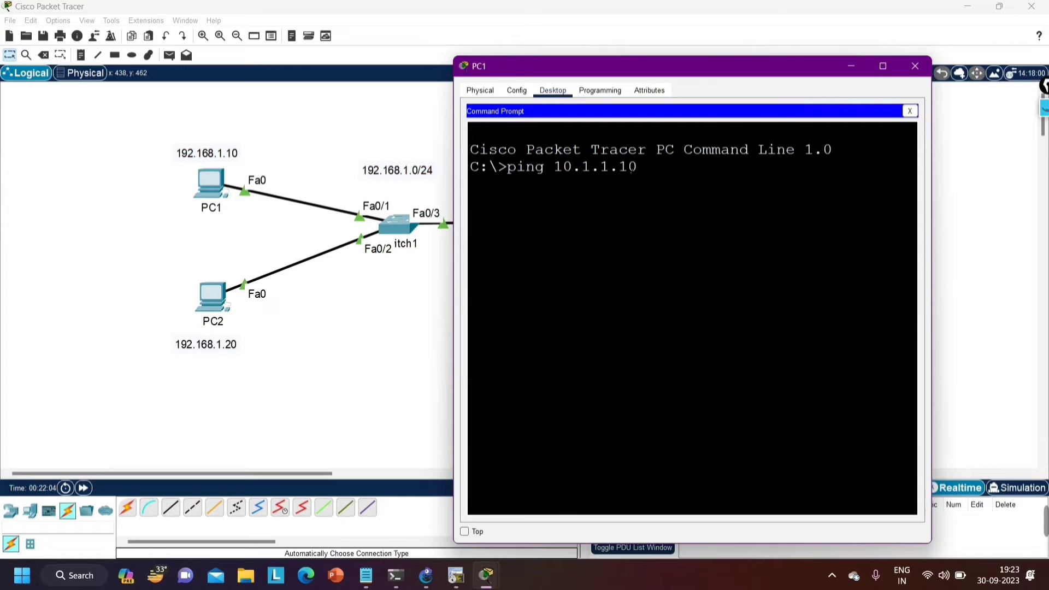
left_click_drag(664, 68, 440, 54)
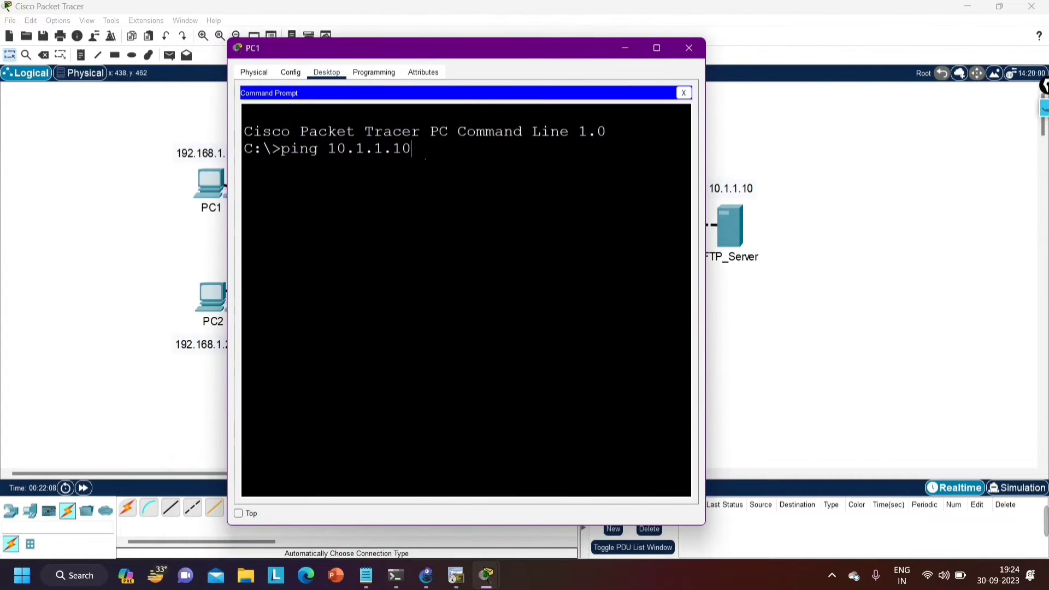
key("Return")
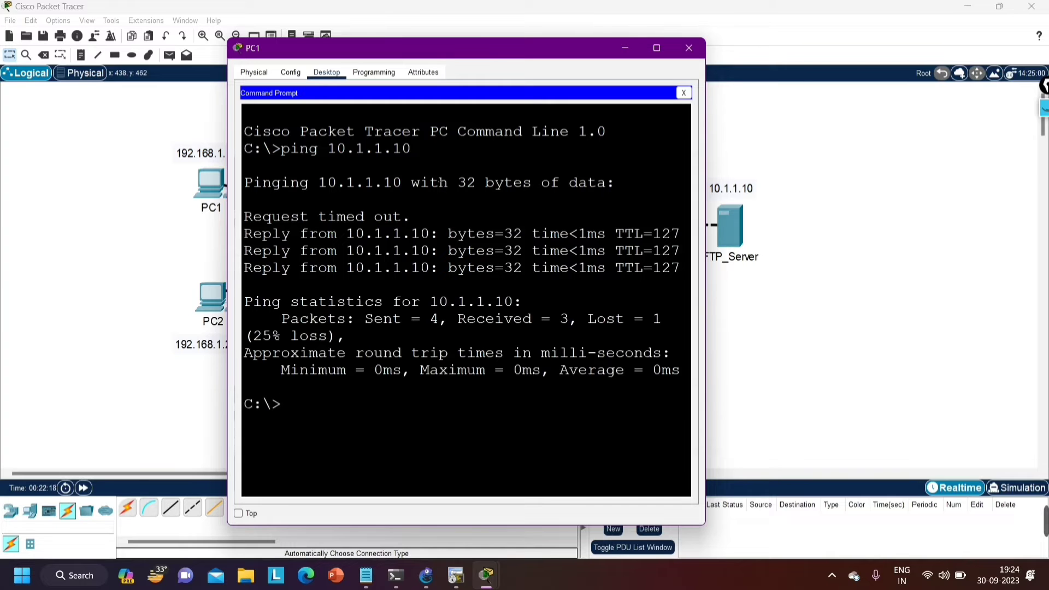
key("Up")
key("Return")
key("alt+F4")
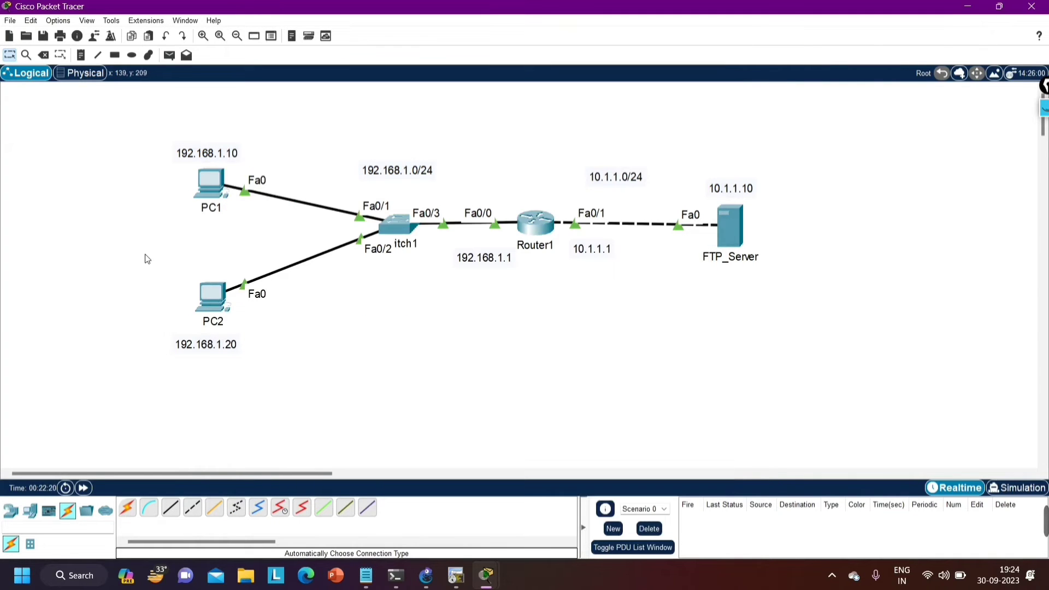
Step: Ping 10.1.1.10 from PC2 with 0% loss, then close PC2 and open FTP_Server
left_click(212, 294)
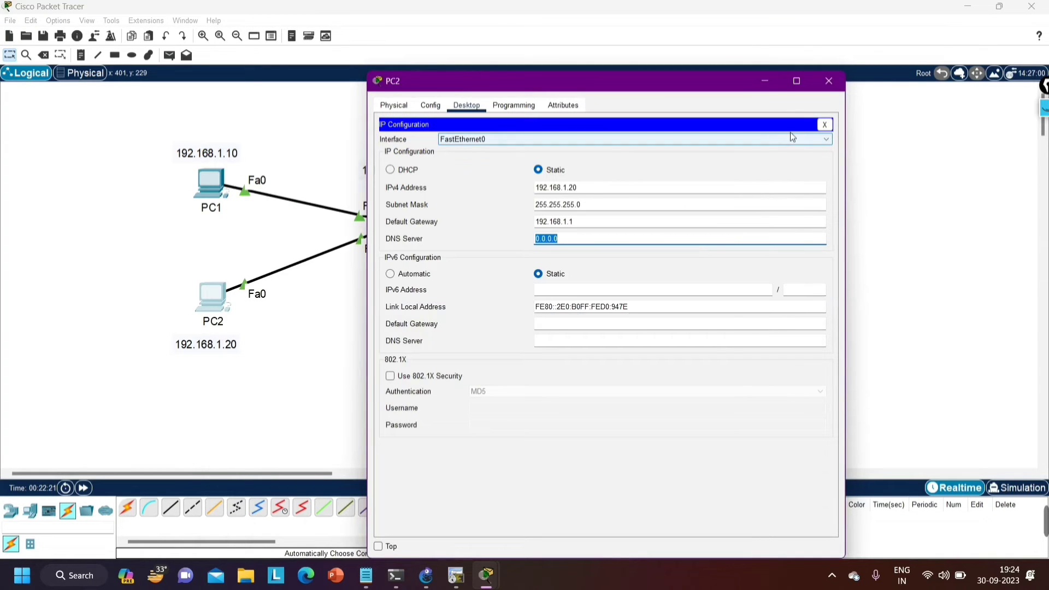
left_click(825, 125)
left_click(691, 160)
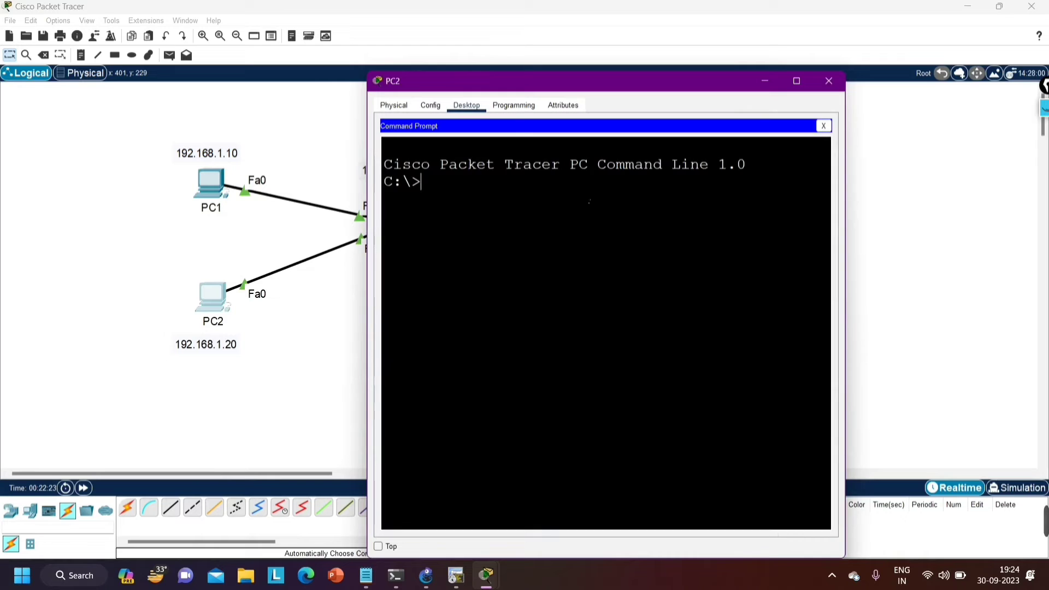
type("ping 10.1.1.1")
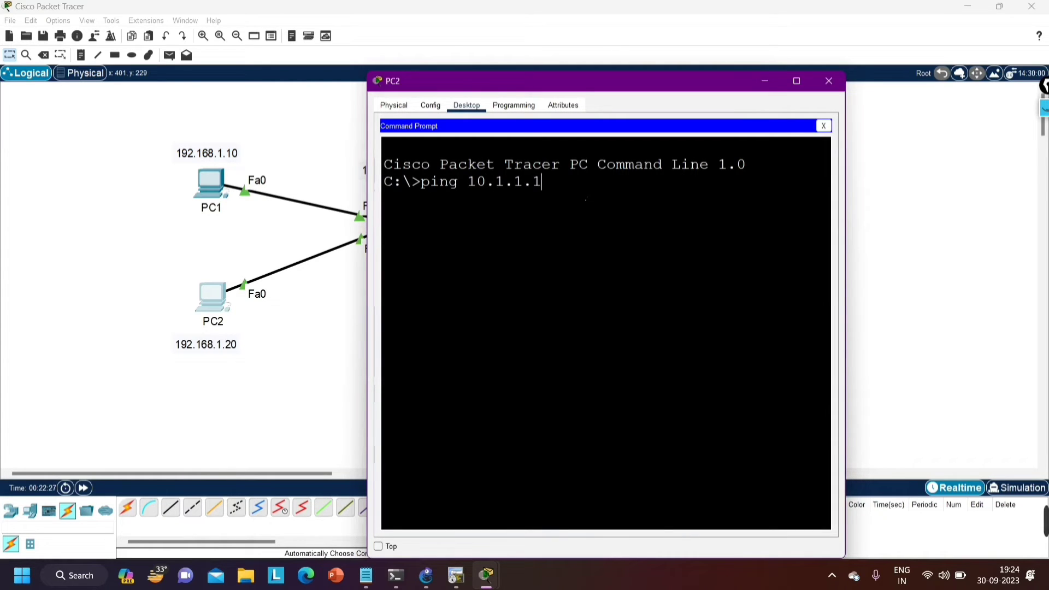
type("0")
key("Return")
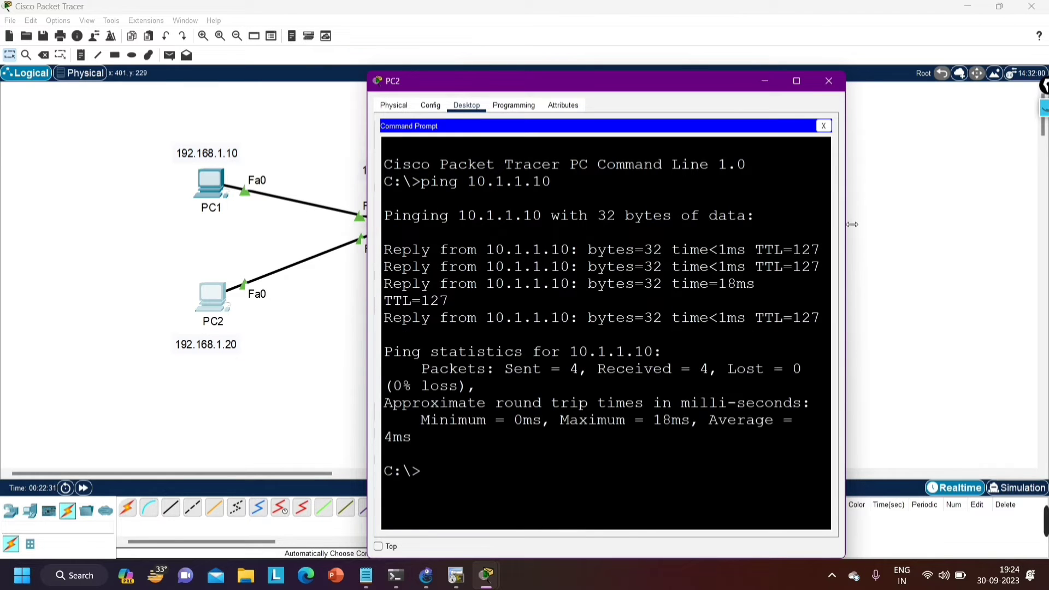
left_click(927, 248)
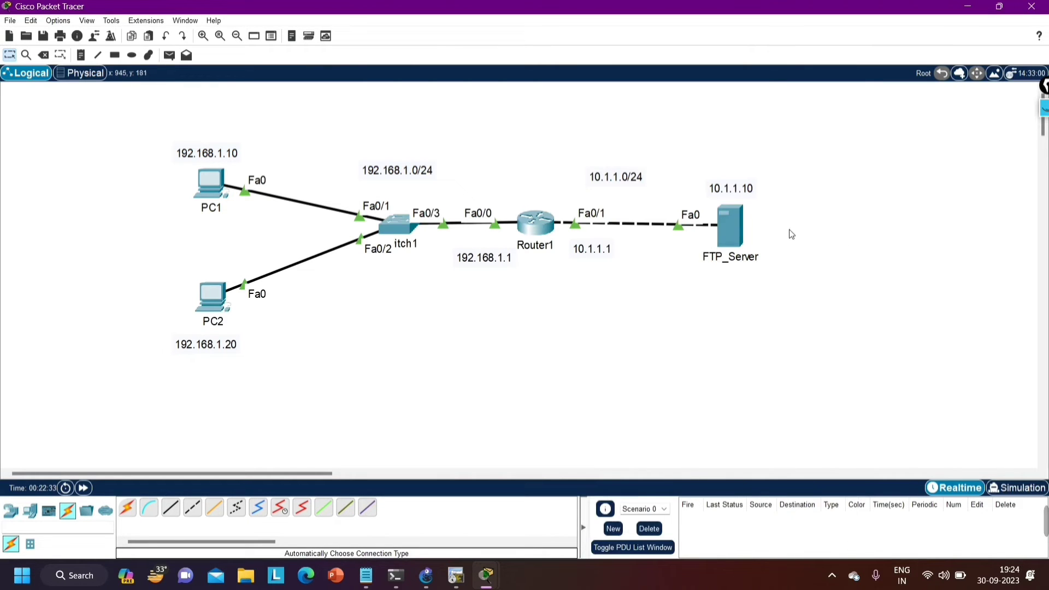
left_click_drag(777, 170, 699, 289)
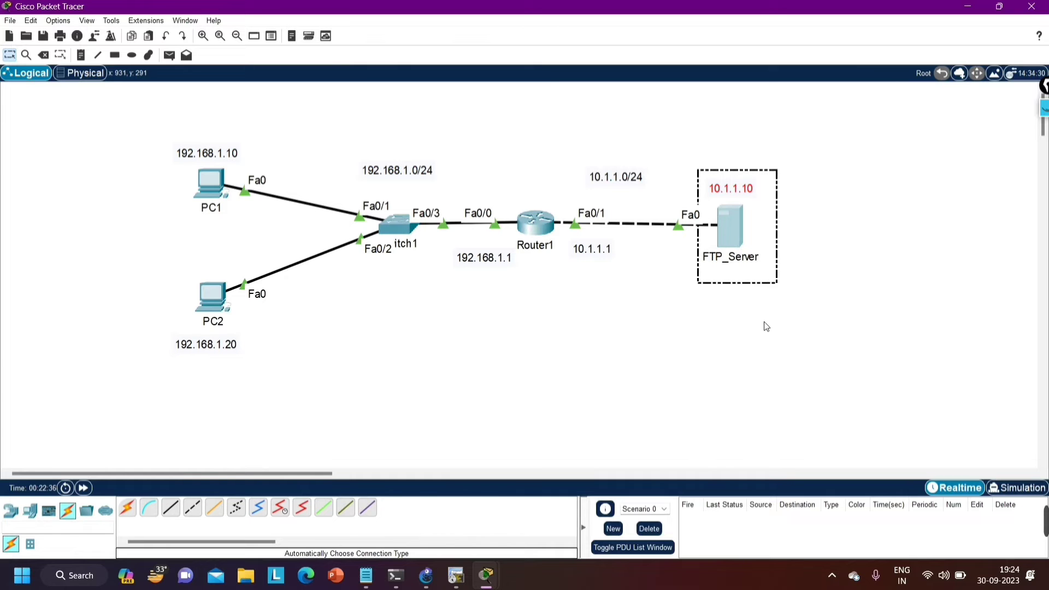
left_click(718, 222)
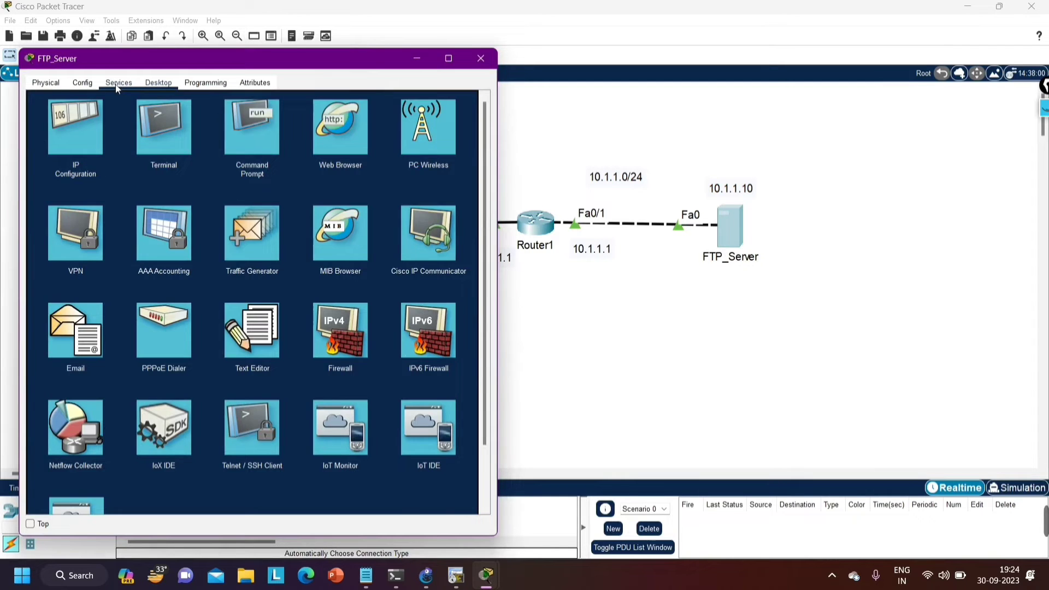
Step: Add FTP user cisco123 with a new password and full permissions in the server's FTP service
left_click(116, 84)
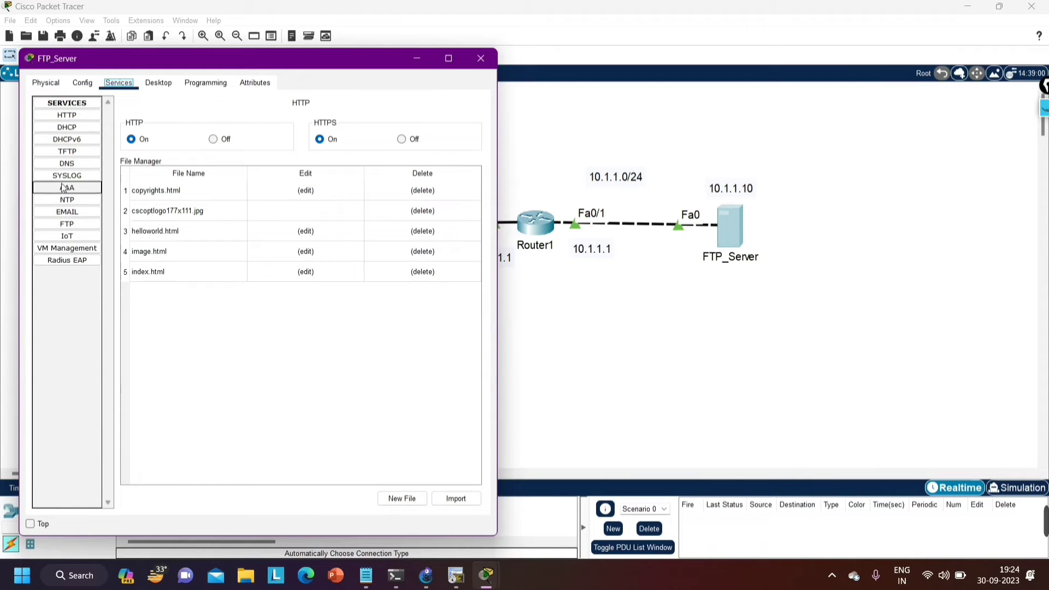
left_click(68, 224)
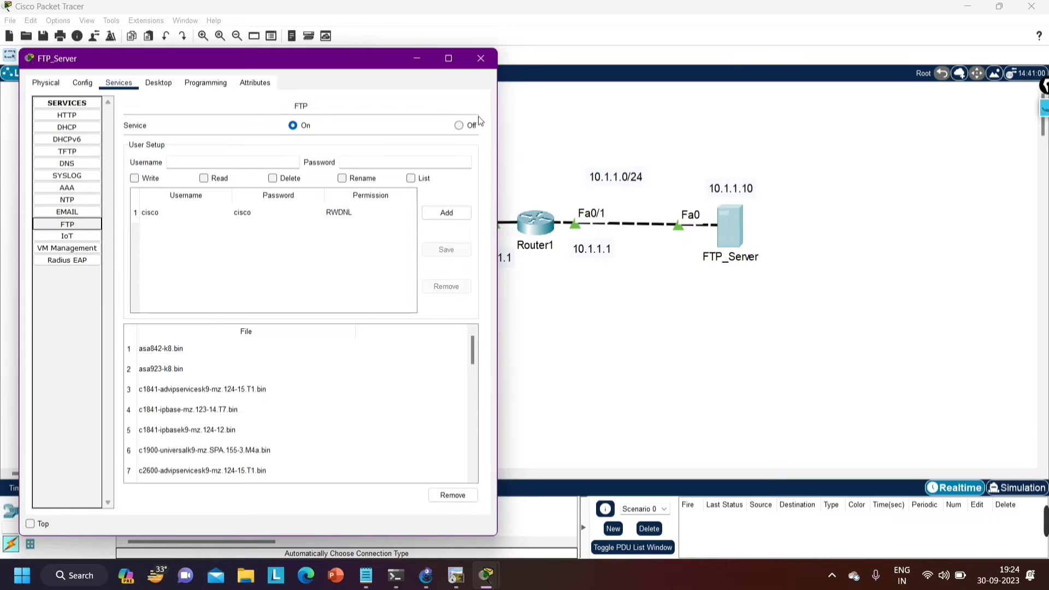
left_click(194, 217)
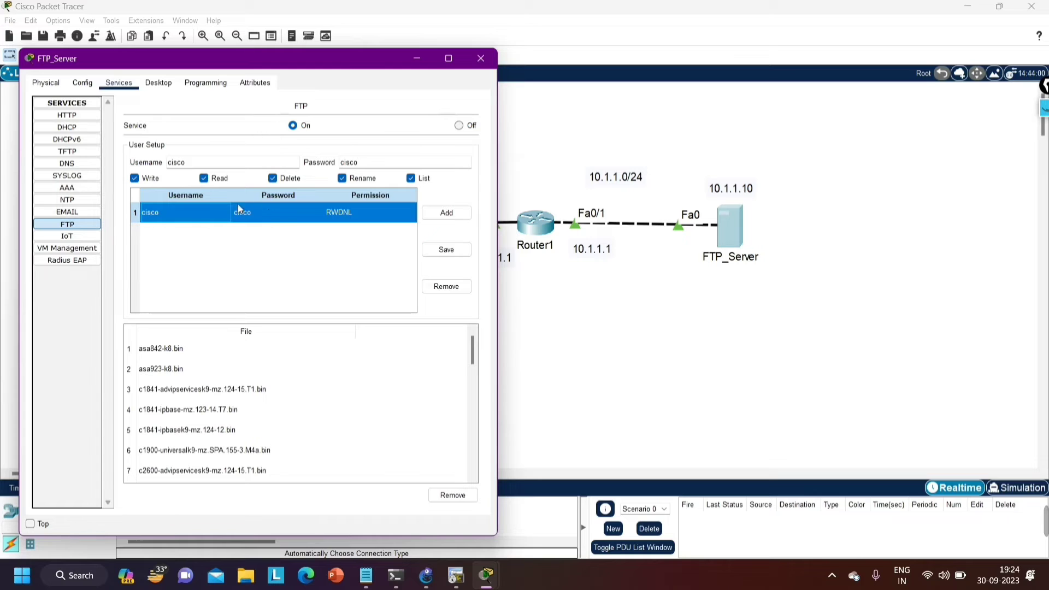
left_click(207, 166)
left_click_drag(207, 167, 112, 167)
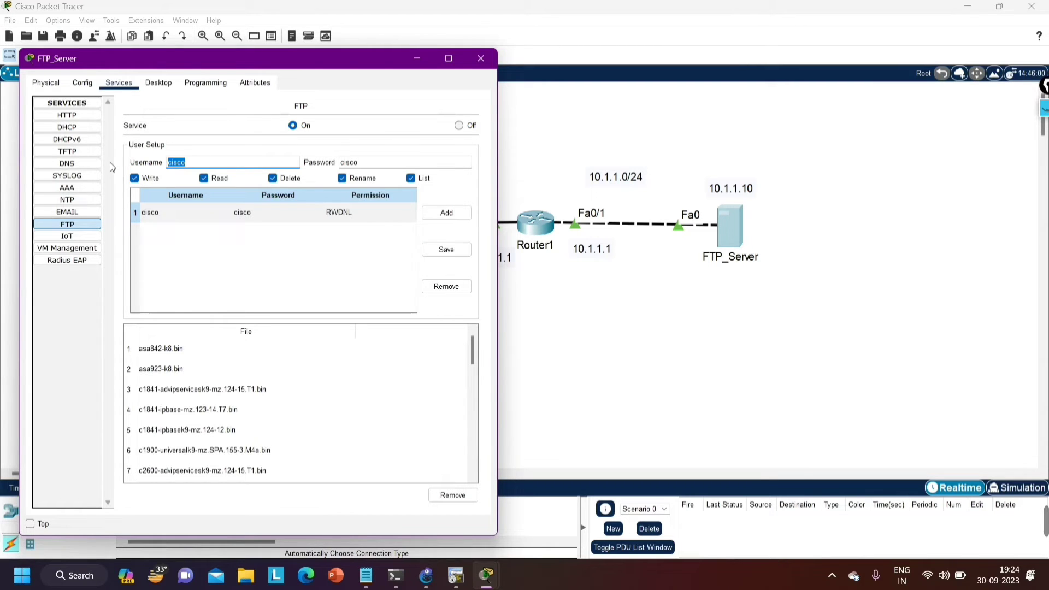
key("Home")
key("Right")
type("123")
double_click(222, 166)
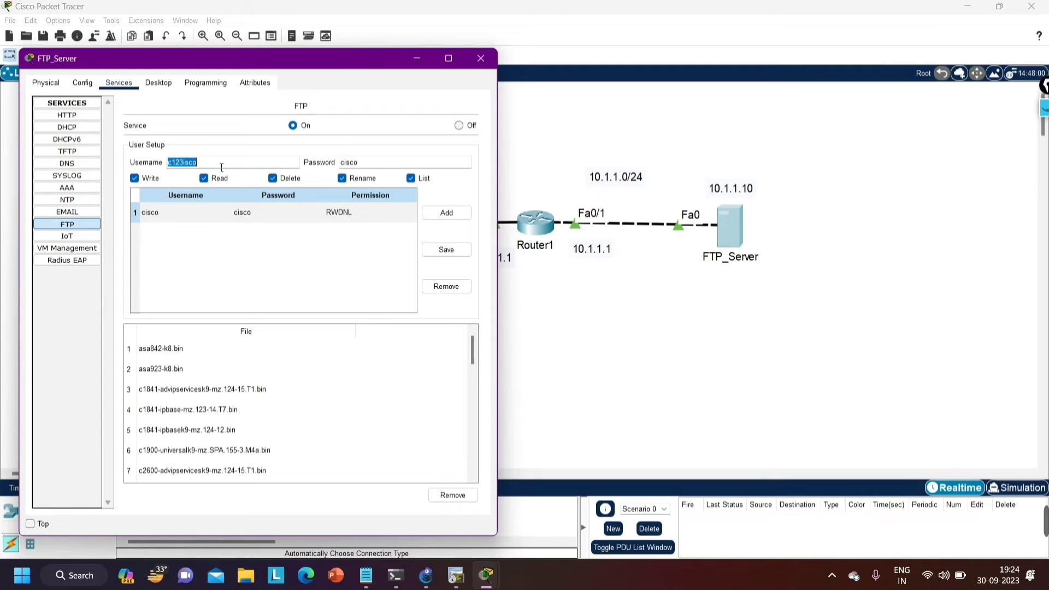
type("cisco123")
double_click(361, 163)
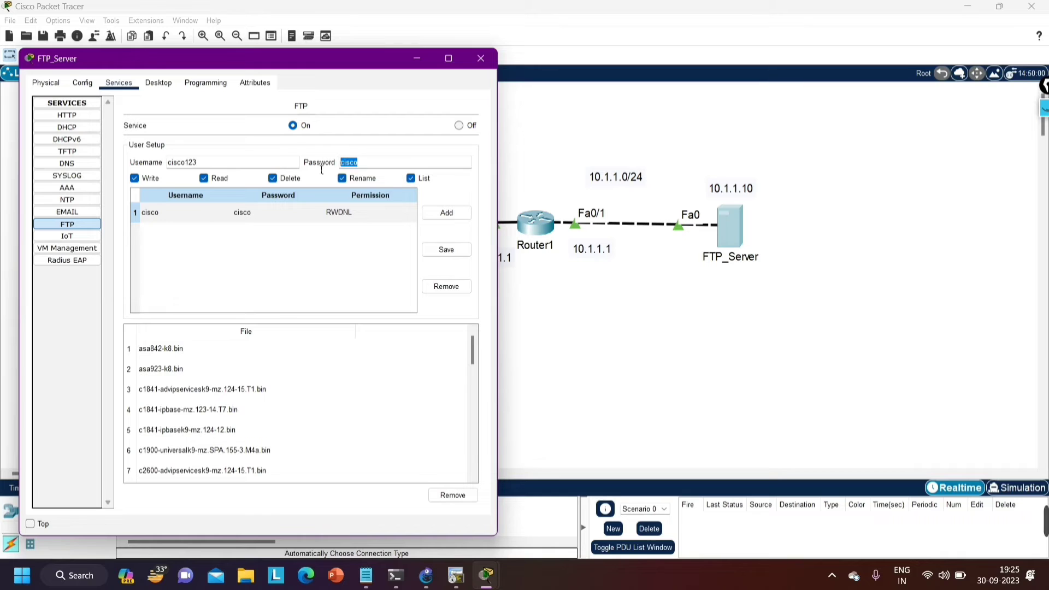
type("ccna")
left_click(457, 215)
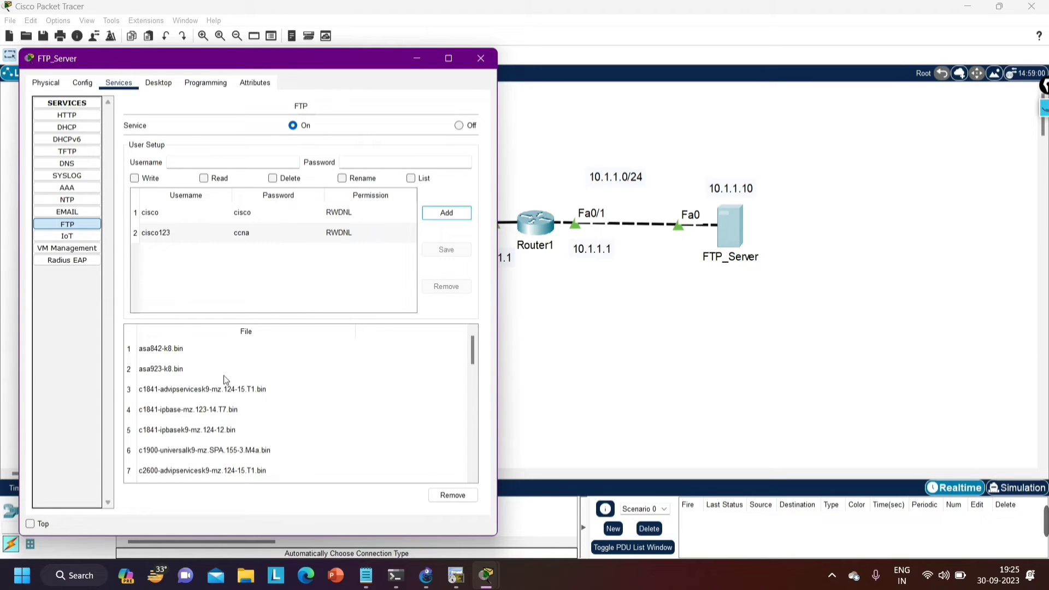
Step: Browse the files stored on the server, then close the FTP_Server window
left_click(193, 354)
left_click(194, 390)
left_click(195, 434)
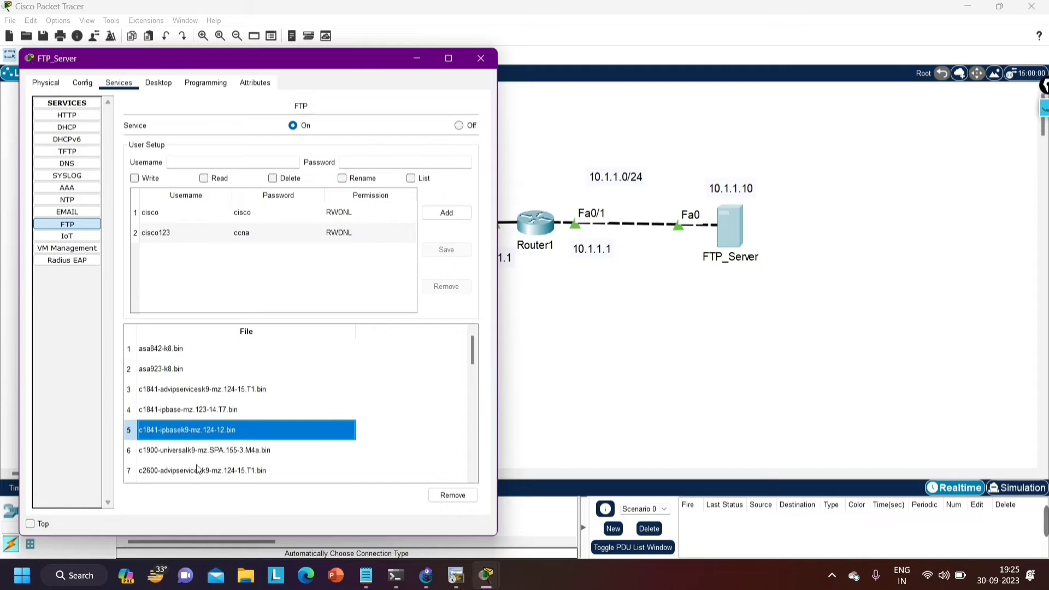
left_click(197, 469)
left_click(199, 430)
left_click(480, 58)
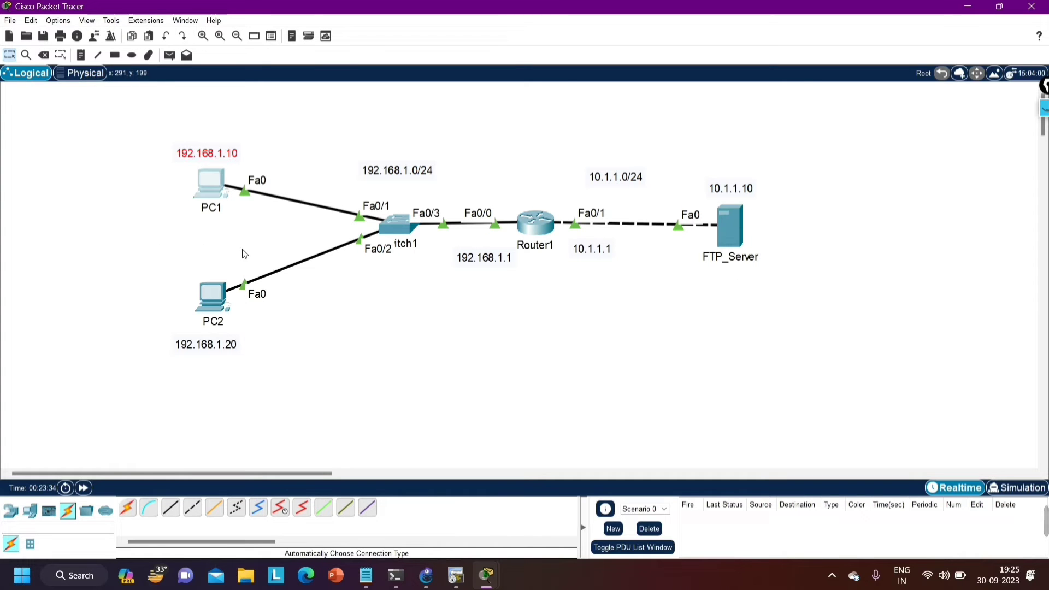
Step: From PC1, run ftp 10.1.1.10, log in as cisco123, then end the session back to C:\>
mouse_move(487, 575)
left_click(467, 529)
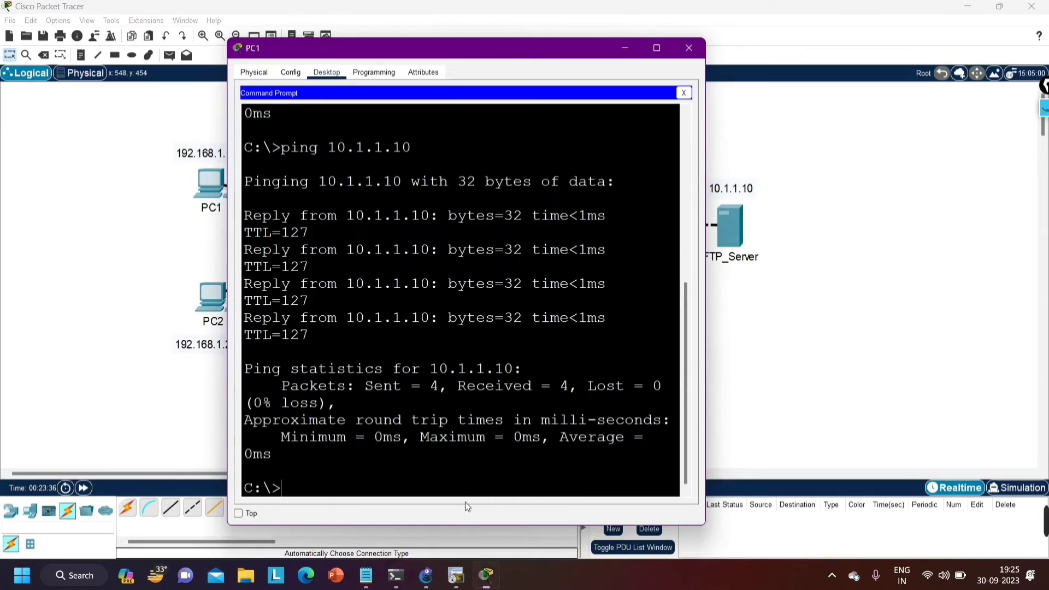
left_click_drag(464, 55, 252, 39)
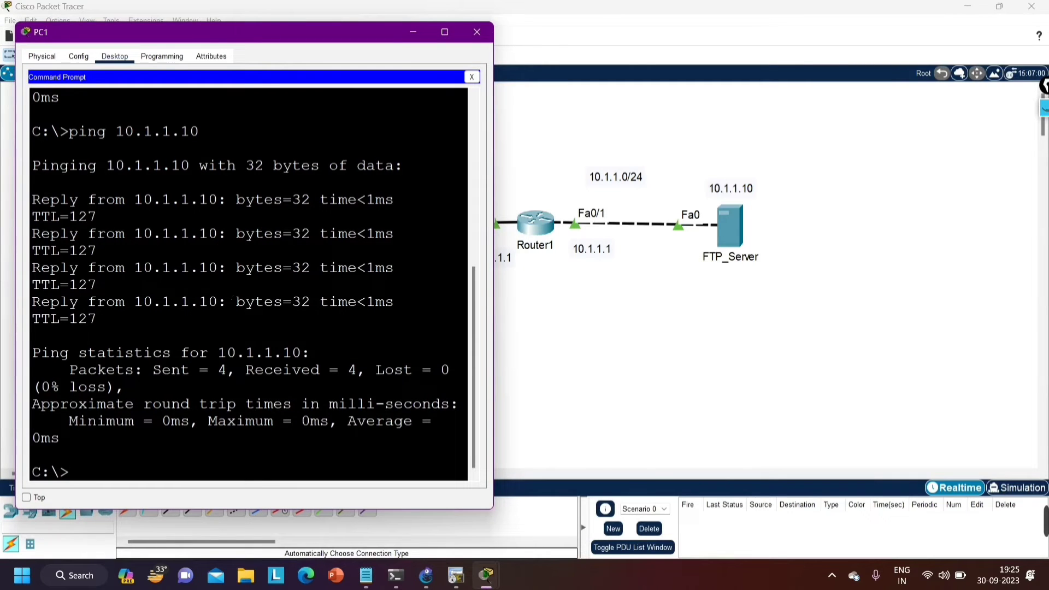
type("ftp 10.1.1.10")
key("Return")
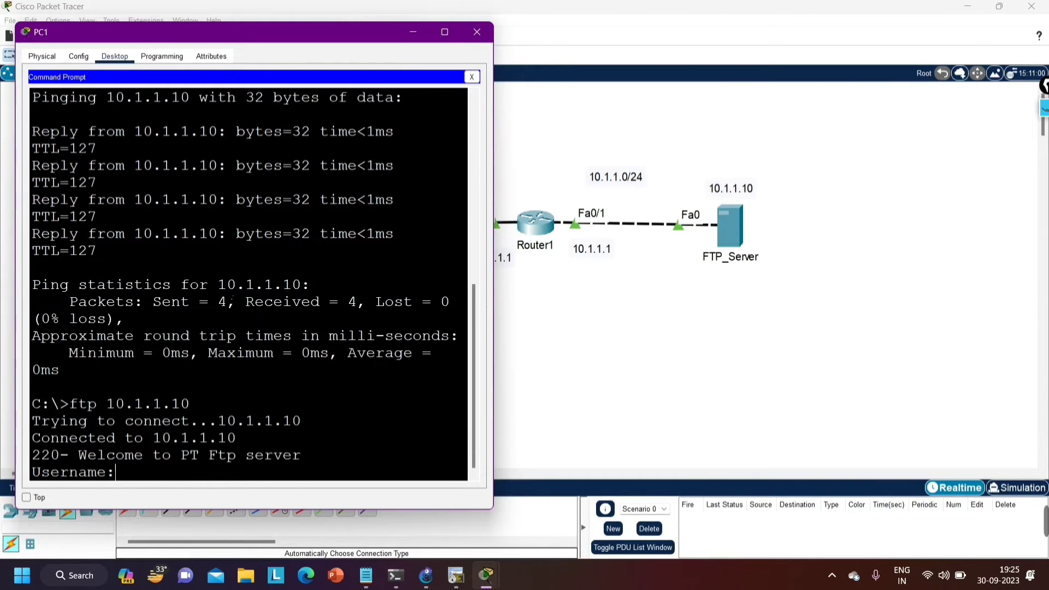
type("cisc")
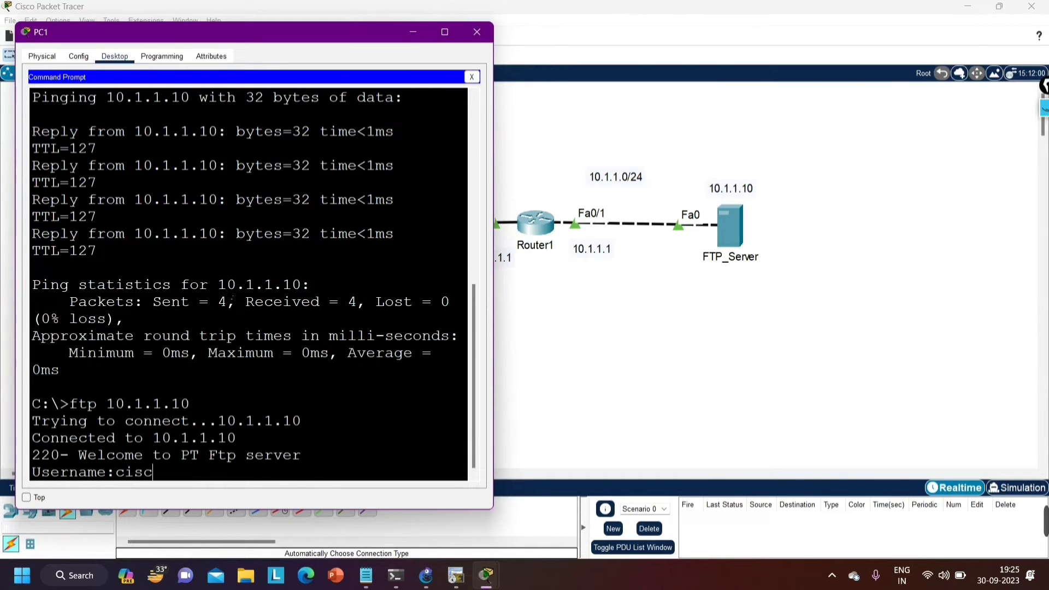
type("o123")
key("Return")
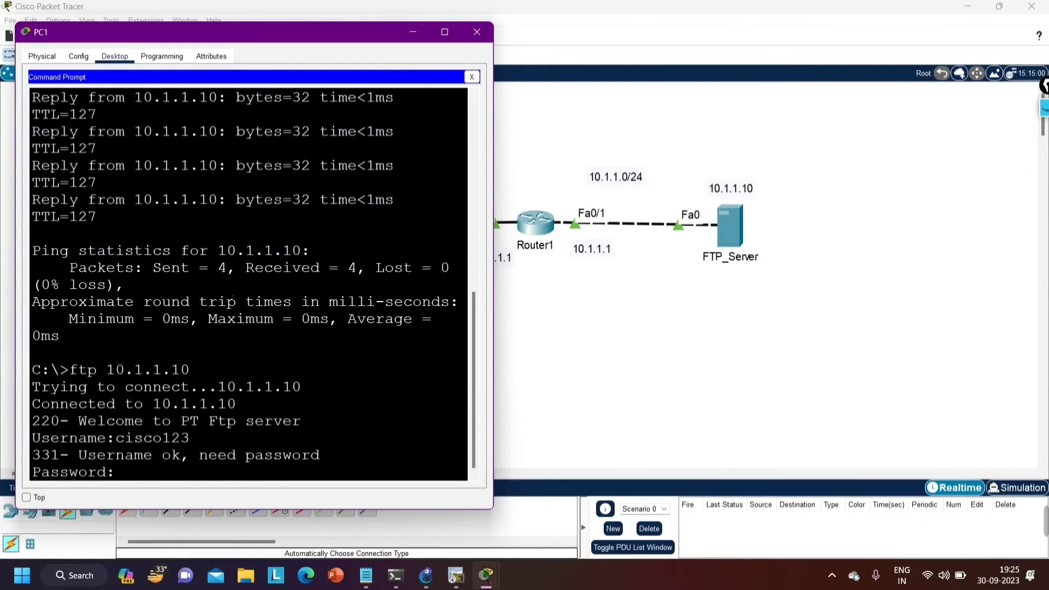
key("Return")
key("Return")
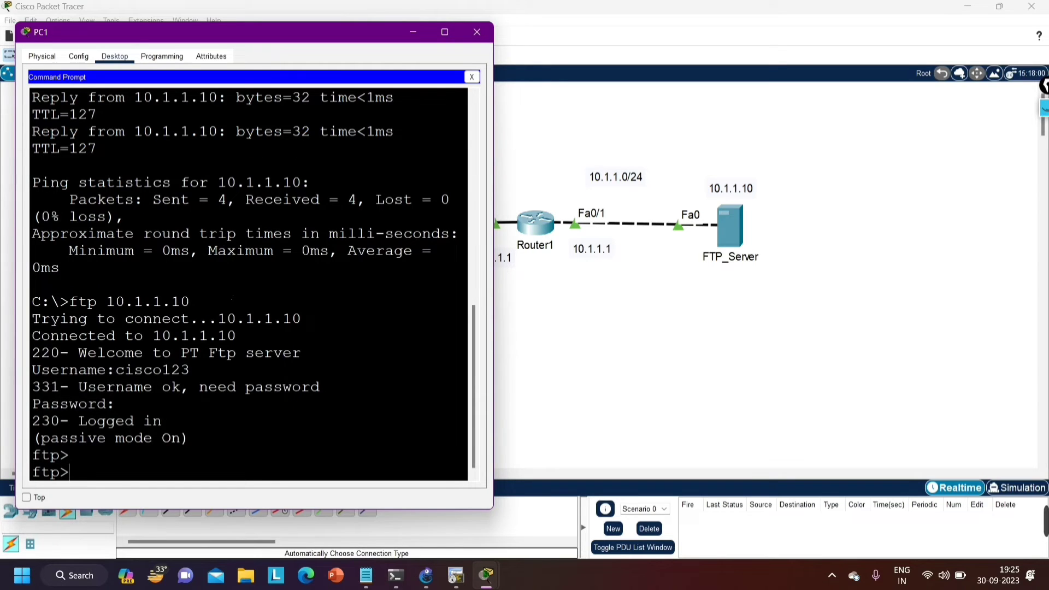
key("Return")
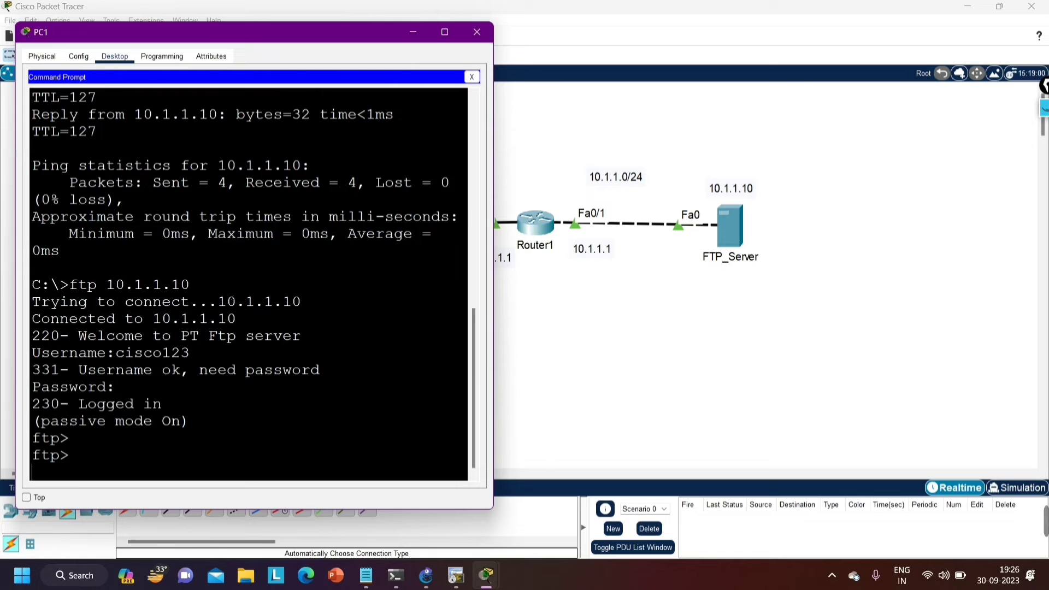
key("Return")
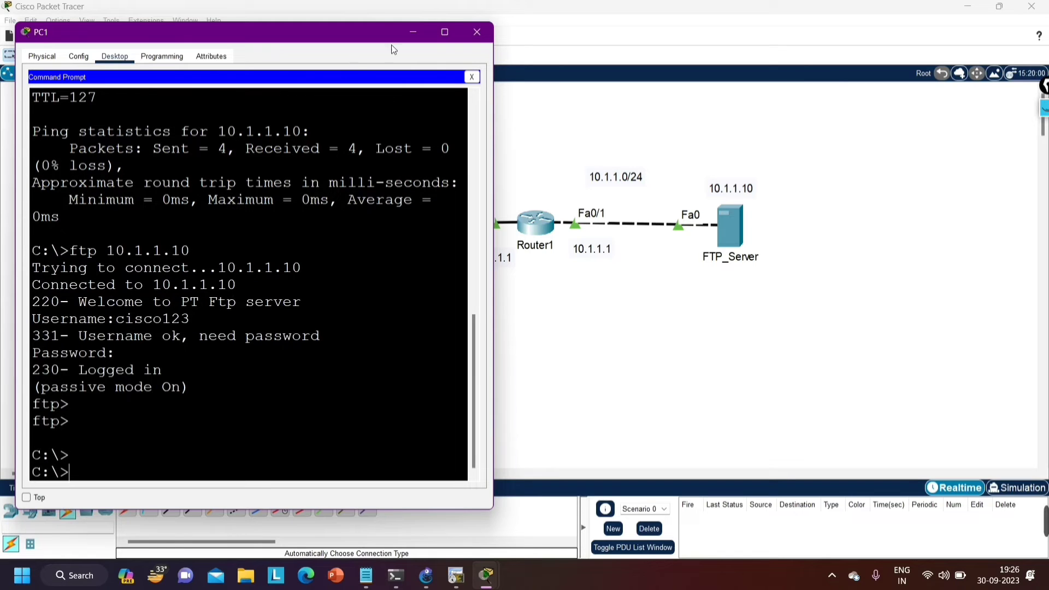
Step: Write 'Hello World...' in PC1's Text Editor and save it as hello.txt
left_click(471, 77)
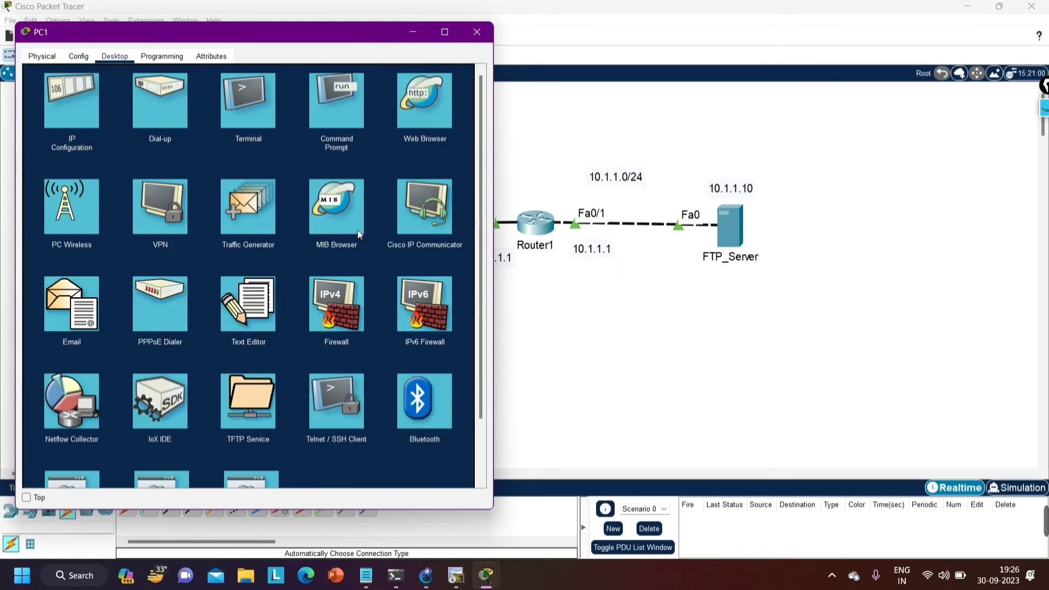
left_click(258, 322)
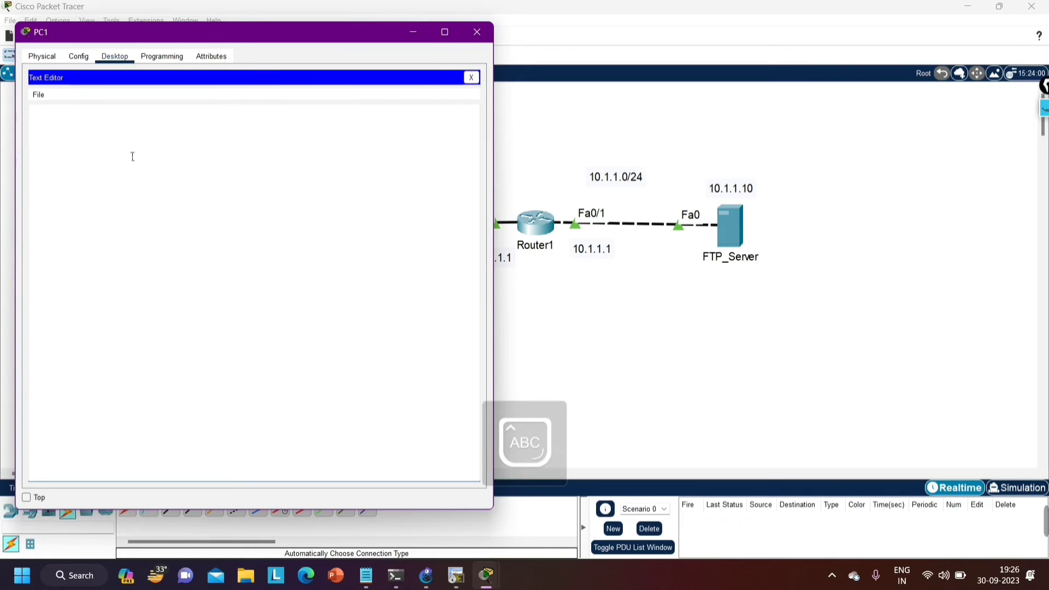
type("Hell")
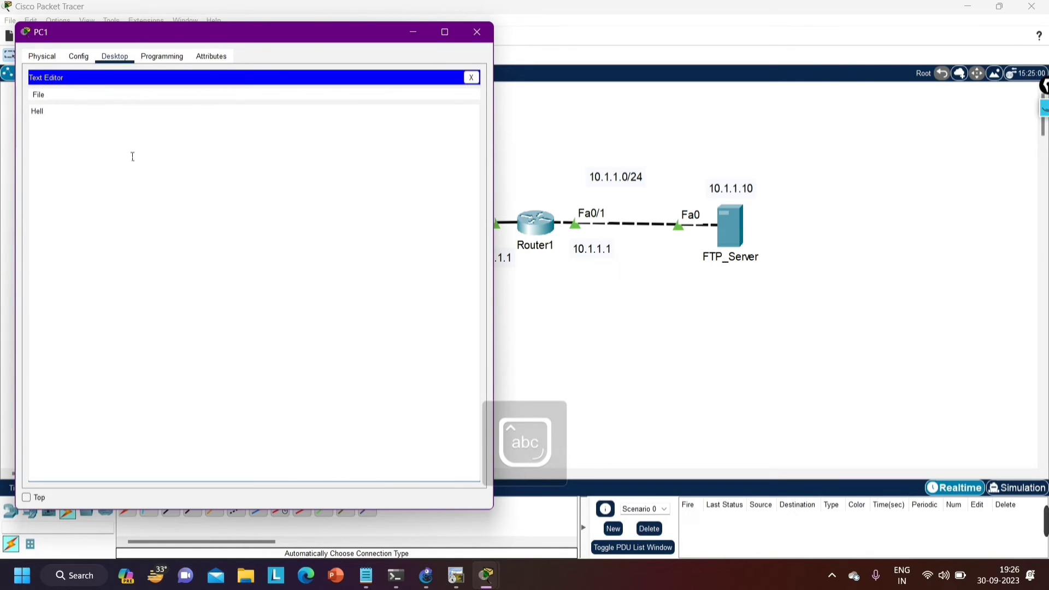
type("o")
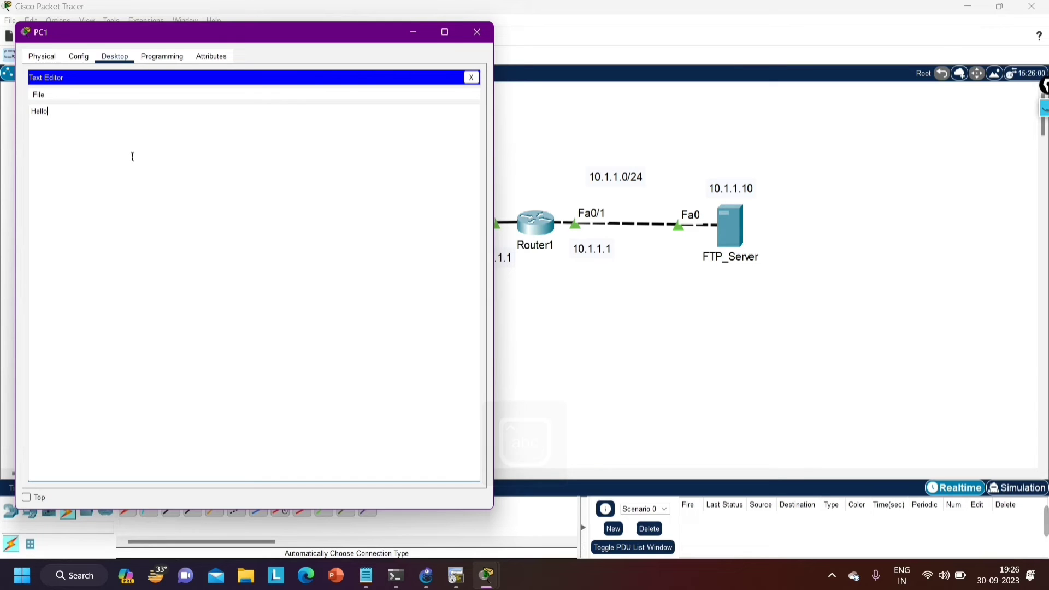
type(" Wo")
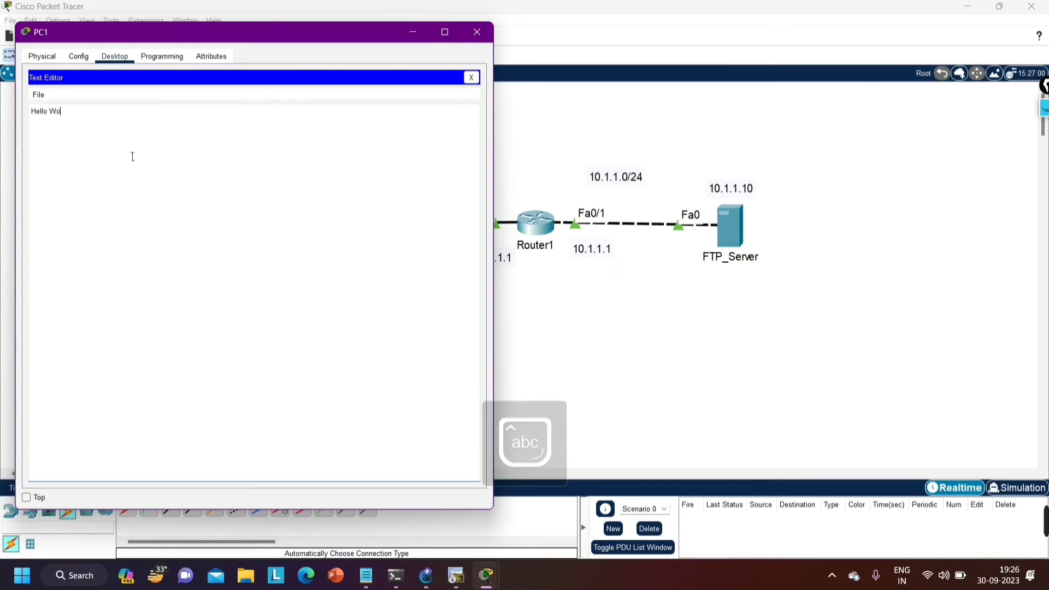
type("rld....")
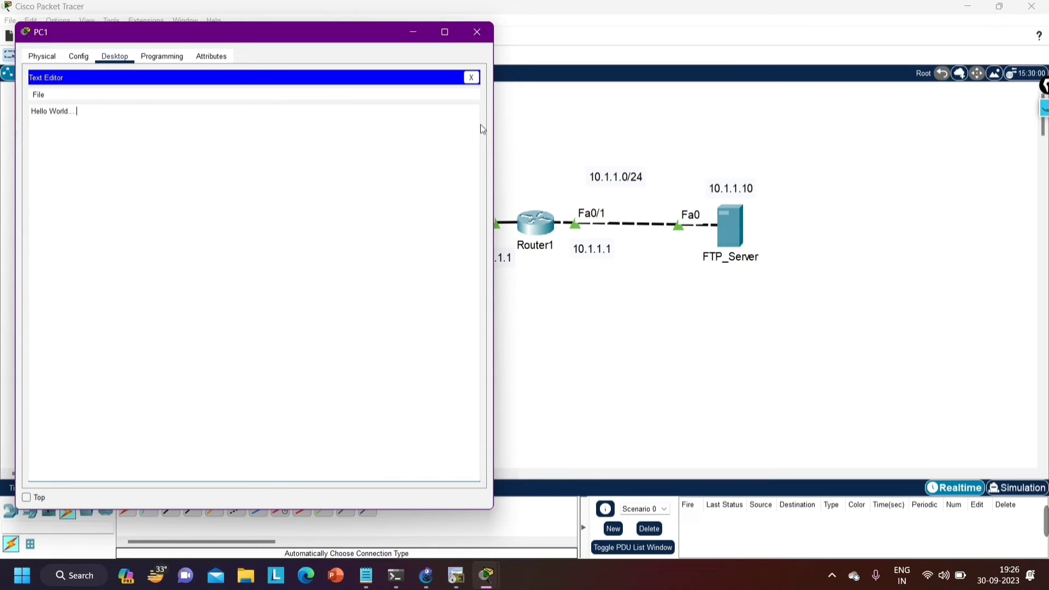
left_click(471, 77)
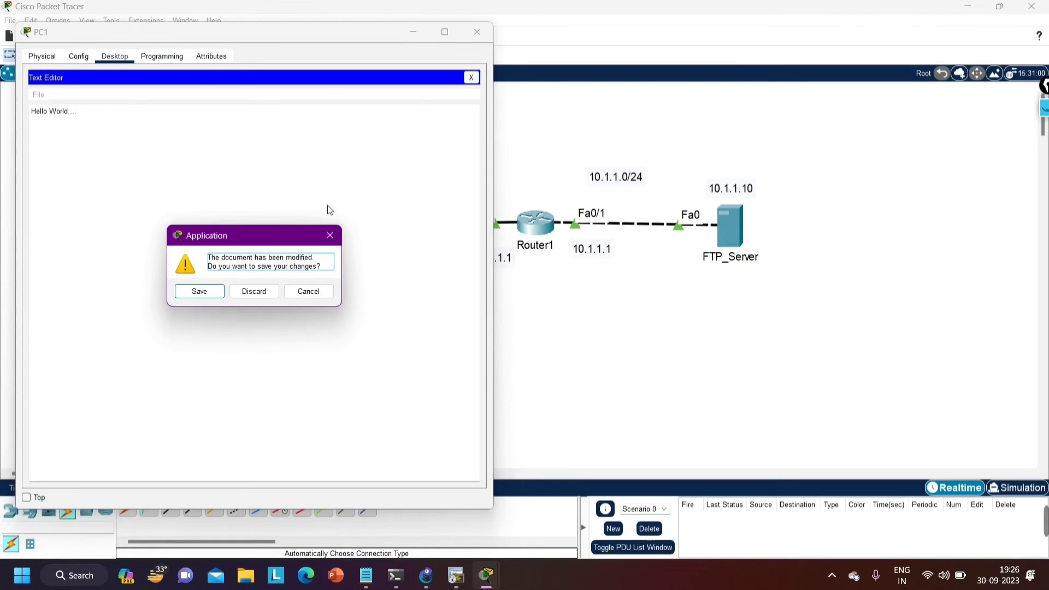
left_click(207, 294)
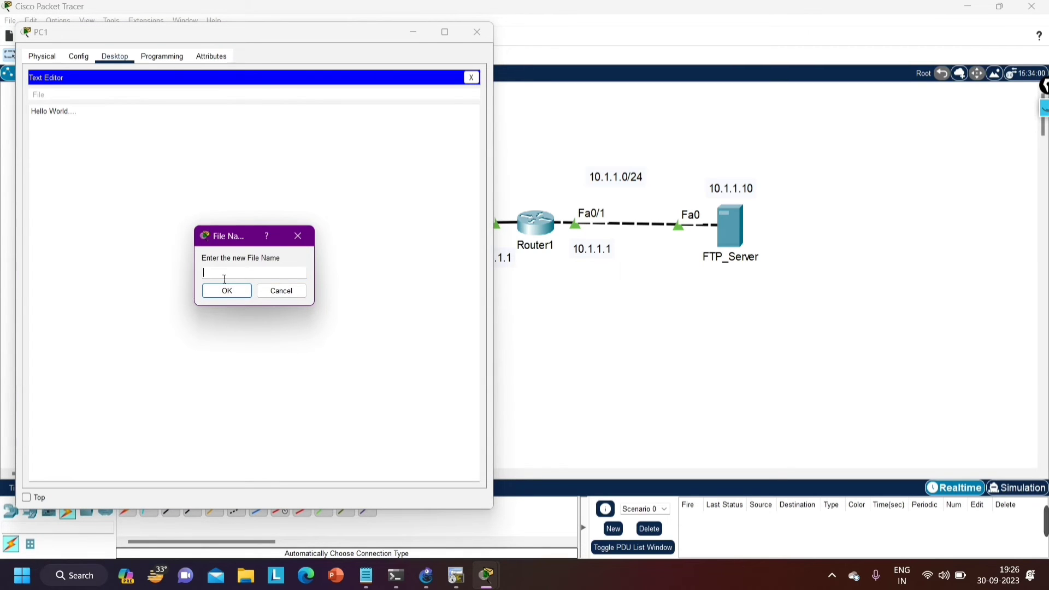
type("hello.txt")
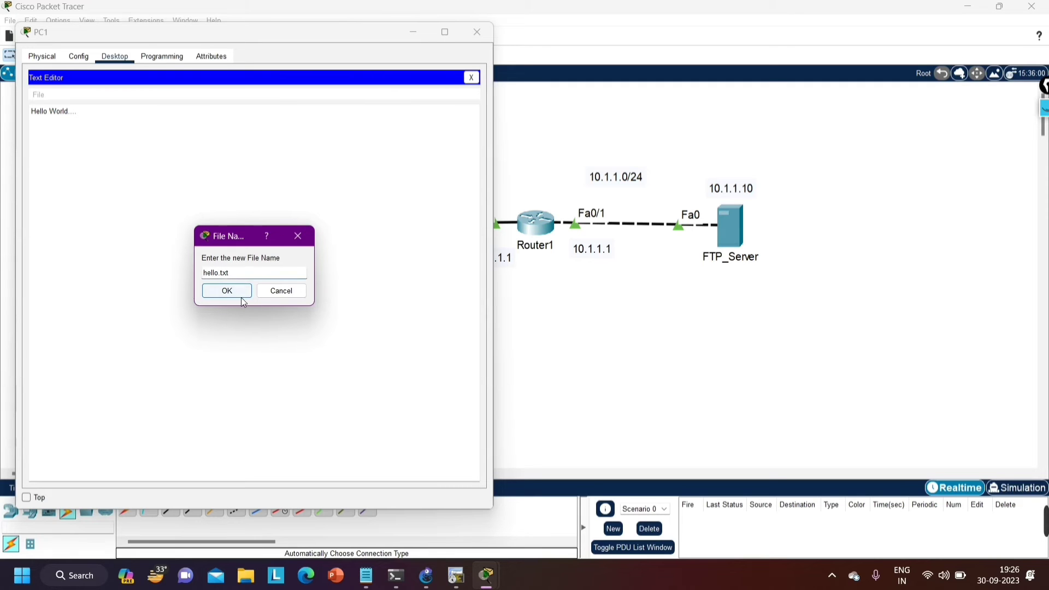
left_click(235, 294)
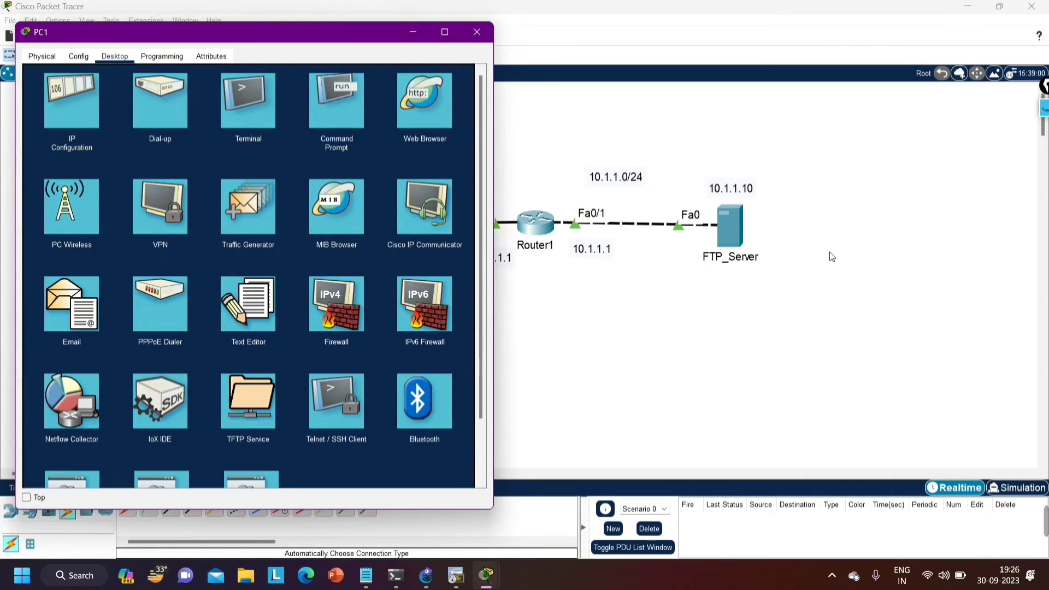
left_click(338, 114)
Step: Connect PC1 to the FTP server at 10.1.1.10 and log in with the username and password
key("Return")
key("Return")
key("Return")
key("Return")
key("Return")
key("Return")
key("Return")
key("Return")
key("Return")
key("Return")
key("Return")
key("Return")
key("Return")
key("Return")
key("Return")
key("Return")
key("Return")
key("Return")
key("Return")
key("Return")
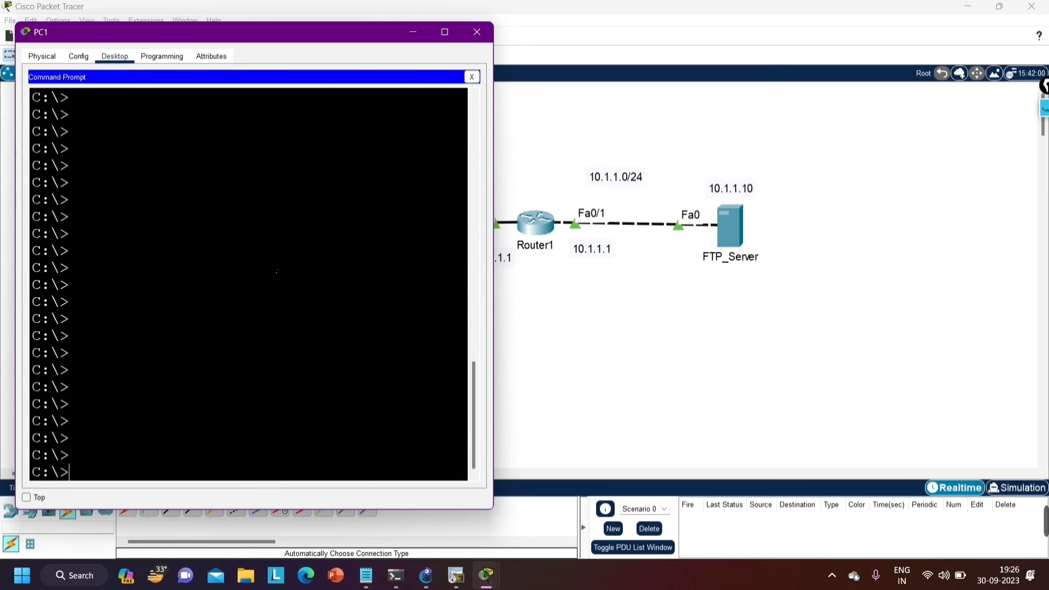
type("ftp 10.1.1.10")
key("Return")
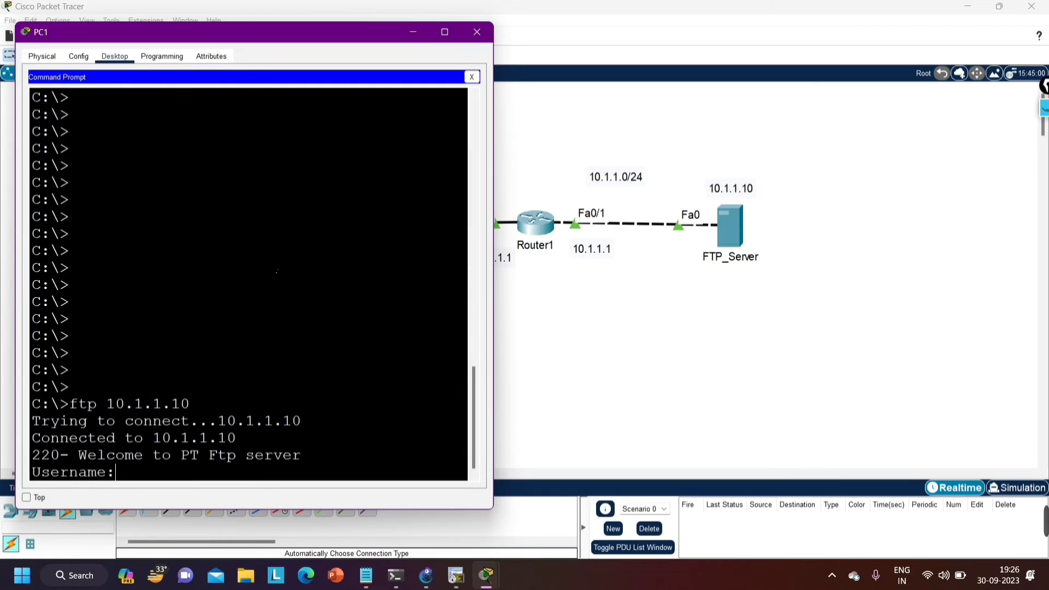
type("cisco123")
key("Return")
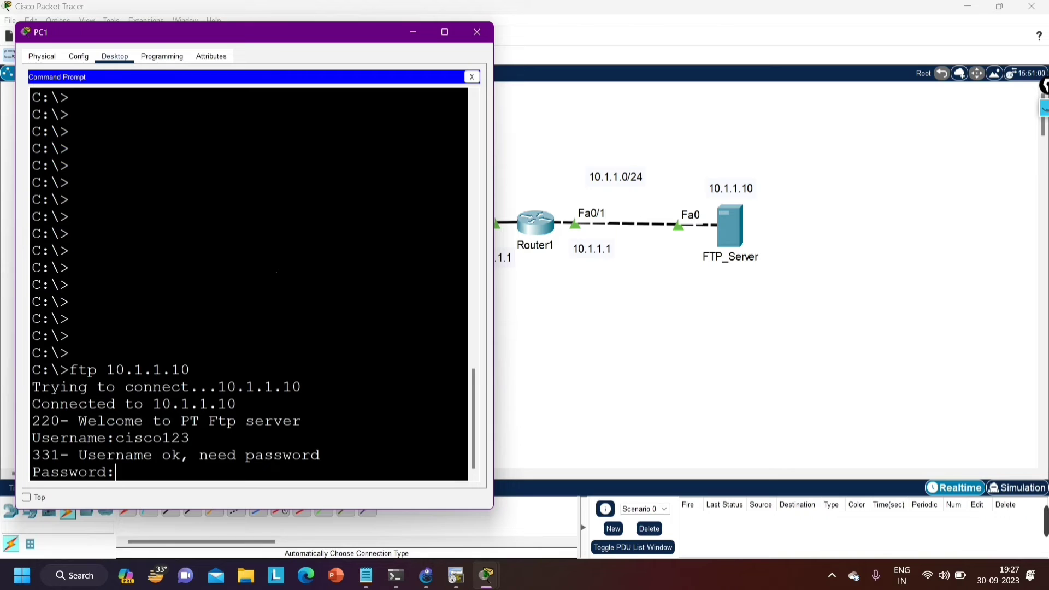
key("Return")
key("Return")
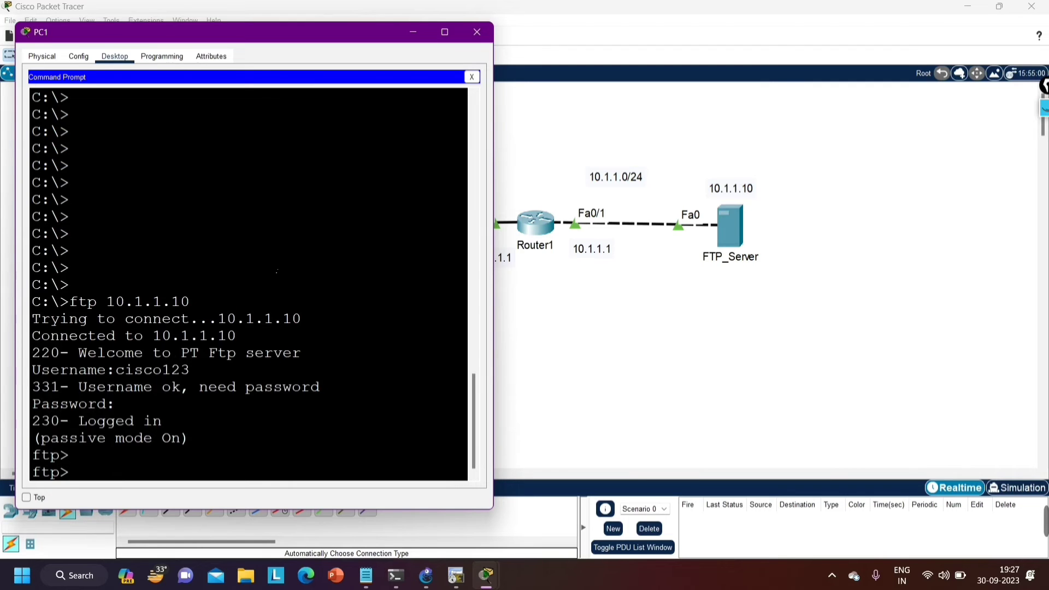
Step: Upload hello.txt with put and highlight the 15-byte transfer complete summary
type("put hello")
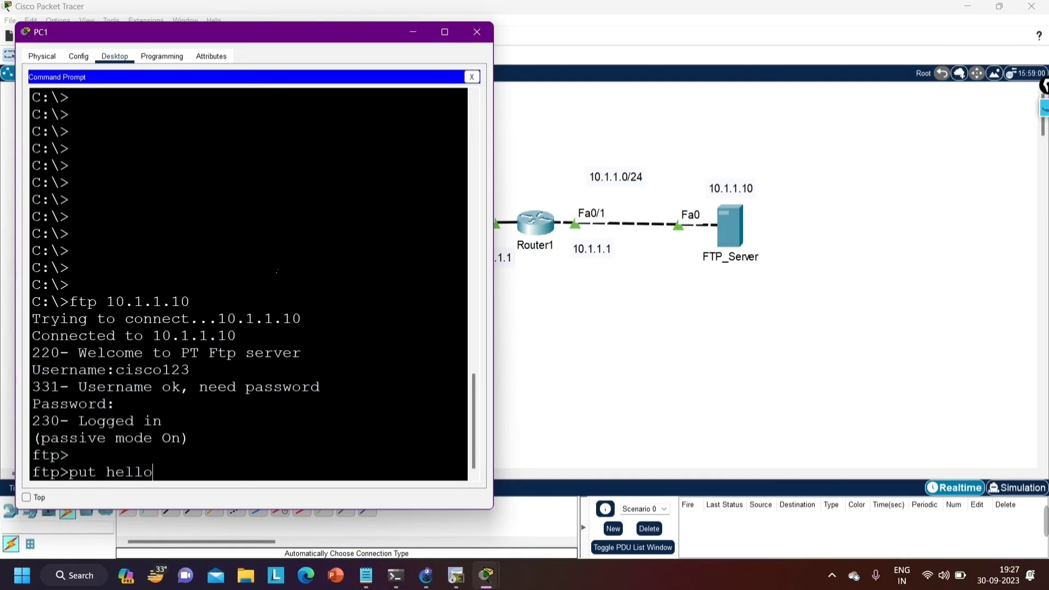
type(".txt")
key("Return")
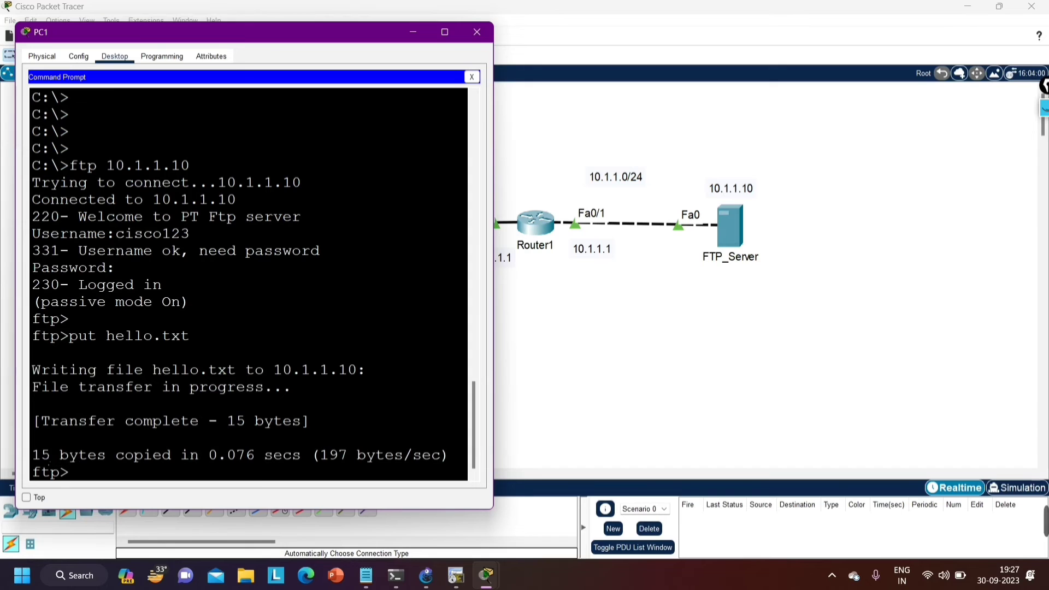
left_click_drag(48, 463, 298, 467)
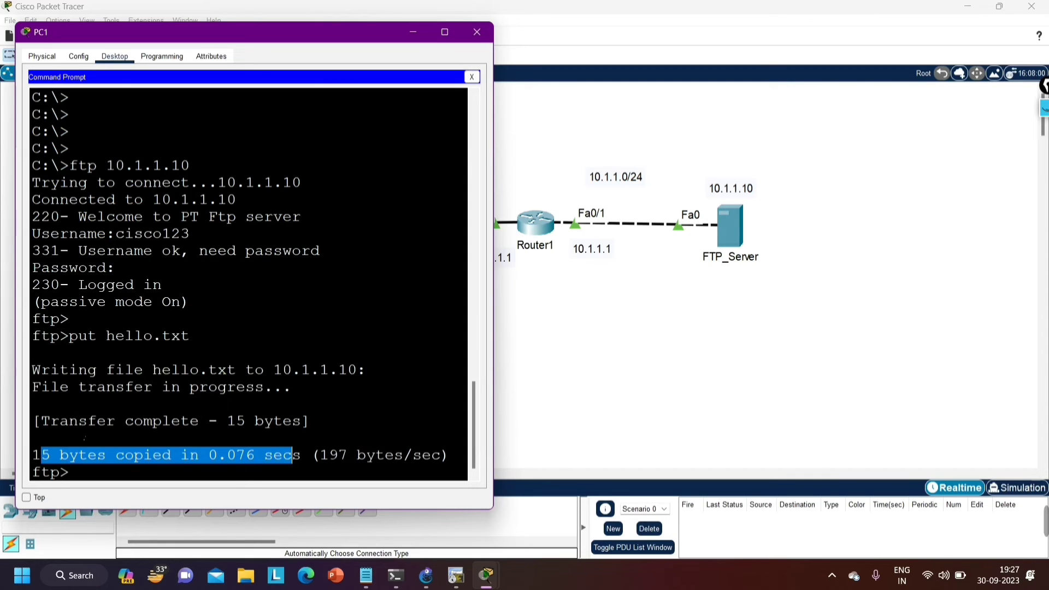
left_click_drag(59, 421, 311, 423)
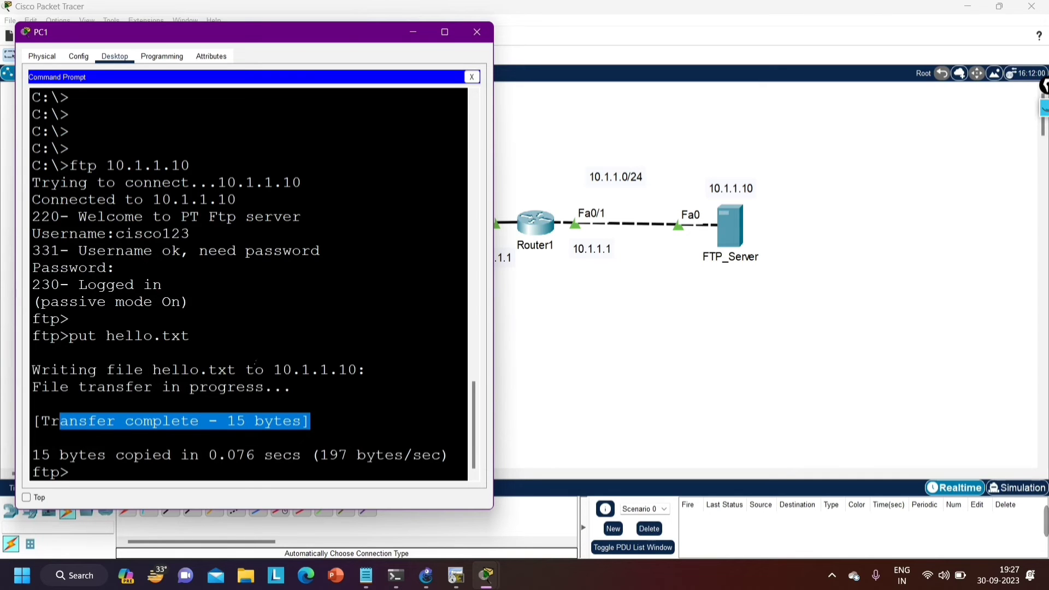
key("Return")
key("Return")
key("Return")
key("Return")
key("Return")
key("Return")
key("Return")
key("Return")
key("Return")
key("Return")
key("Return")
key("Return")
key("Return")
key("Return")
key("Return")
key("Return")
key("Return")
key("Return")
key("Return")
key("Return")
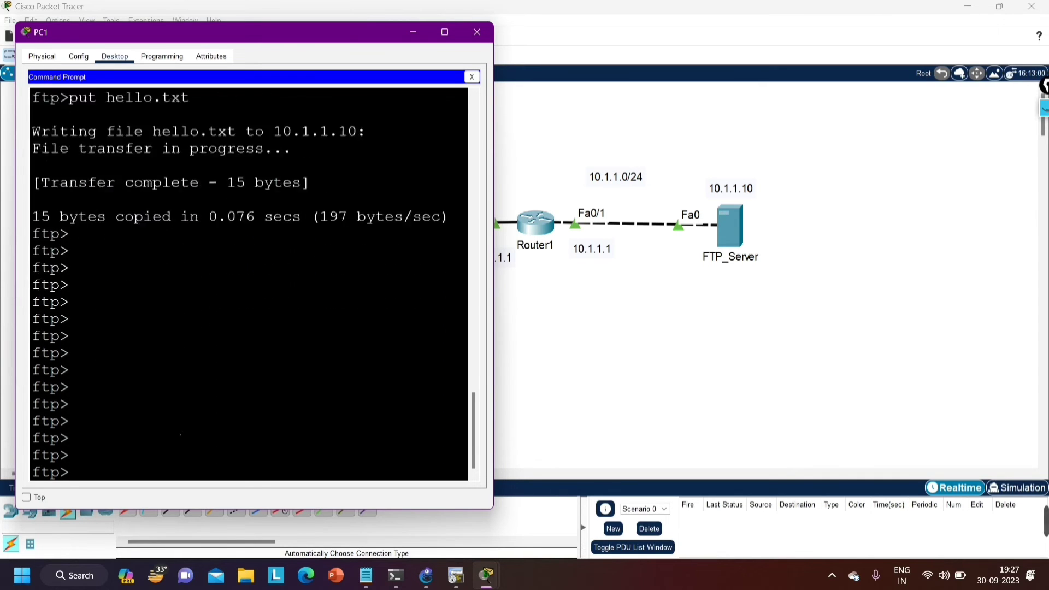
Step: Run dir to show hello.txt in the server listing, then open PC2's device window
key("Return")
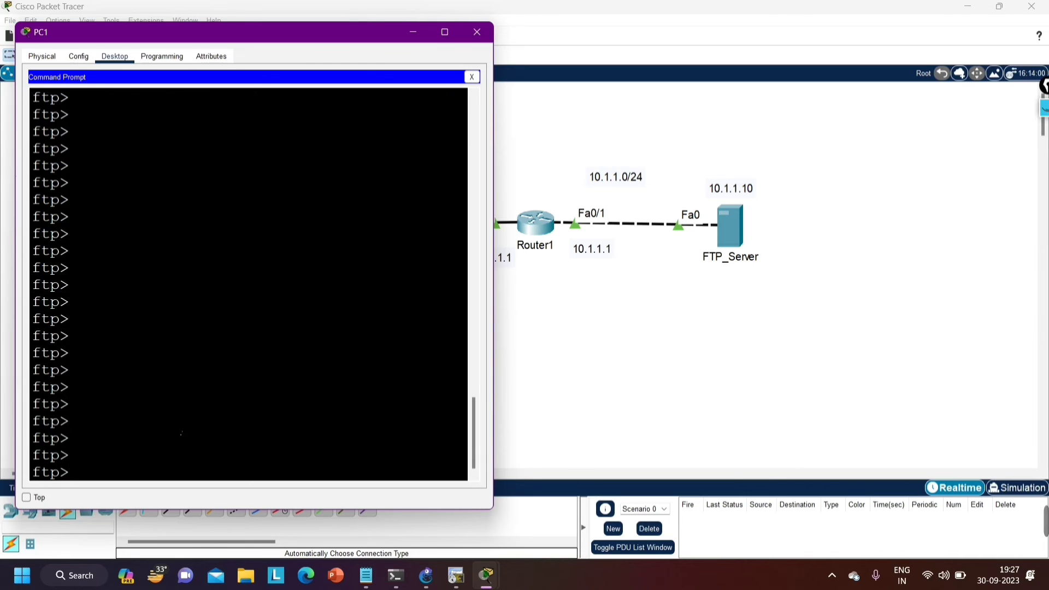
type("dis")
key("BackSpace")
type("r")
key("Return")
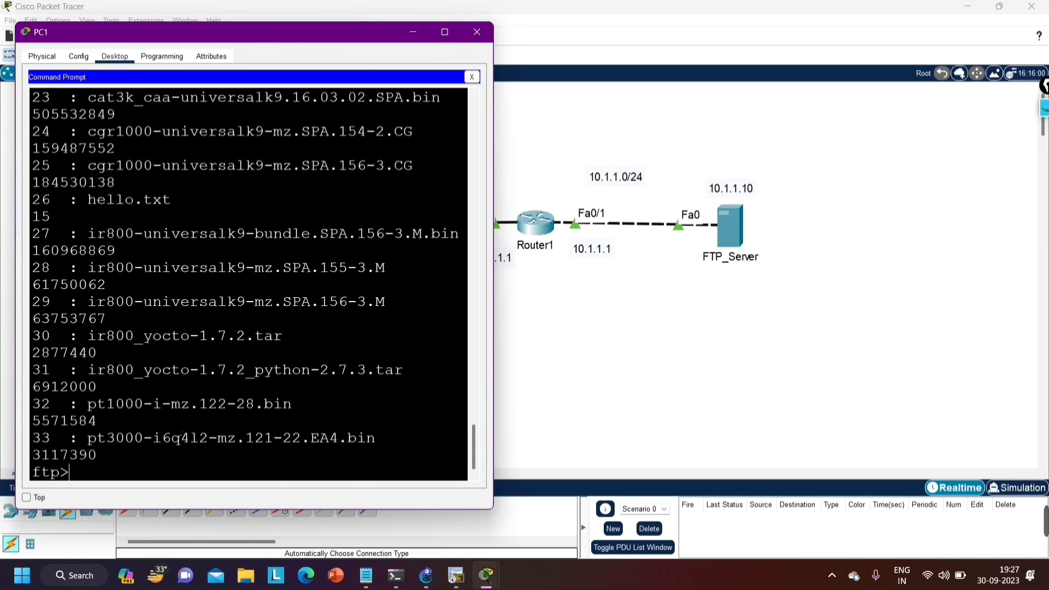
scroll(249, 284, "up", 1)
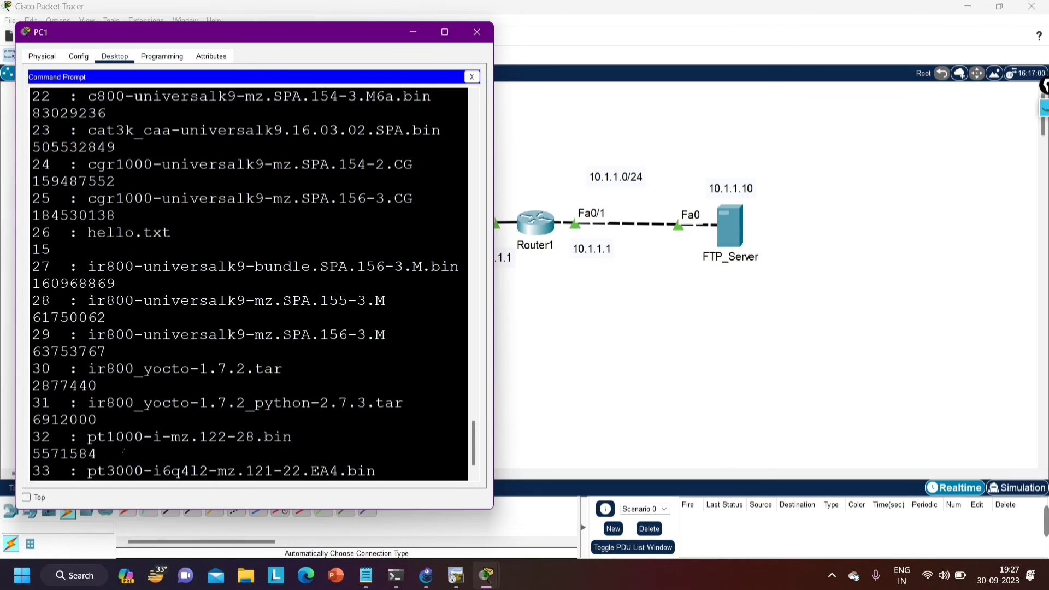
mouse_move(90, 241)
left_mouse_down()
mouse_move(178, 245)
mouse_move(109, 263)
mouse_move(105, 243)
mouse_move(93, 250)
left_mouse_up()
left_click(521, 315)
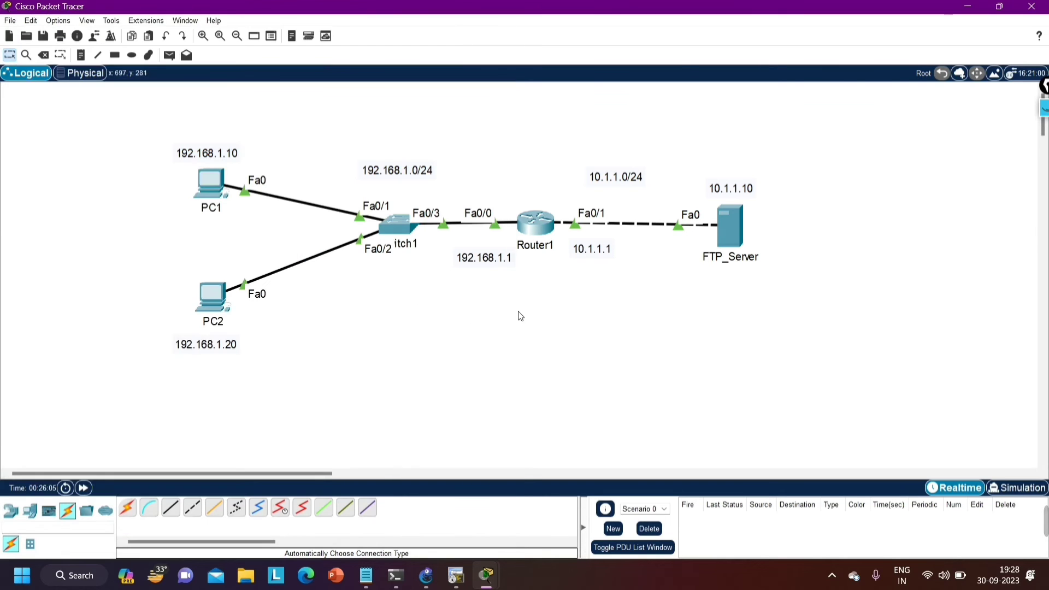
left_click(209, 299)
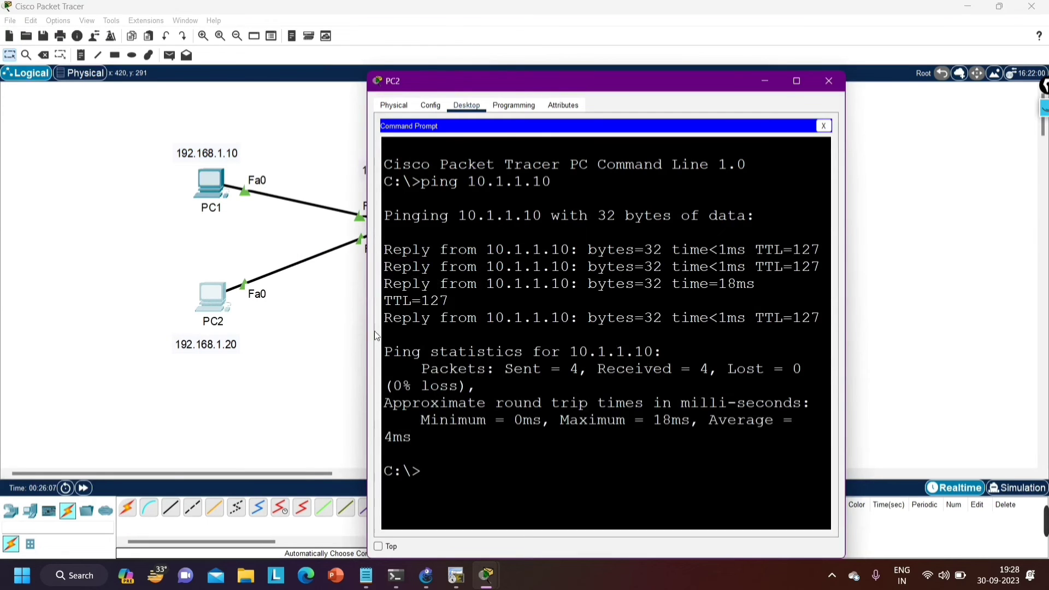
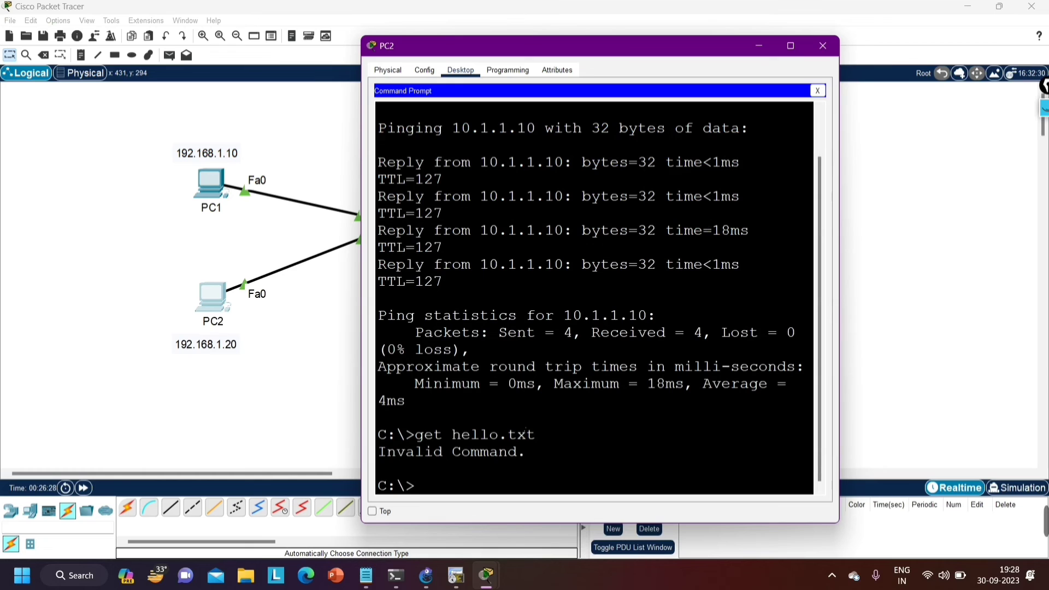
Step: Log in to the FTP server at 10.1.1.10 with the account credentials and download hello.txt
type("ftp 10.1.1.10")
key("Return")
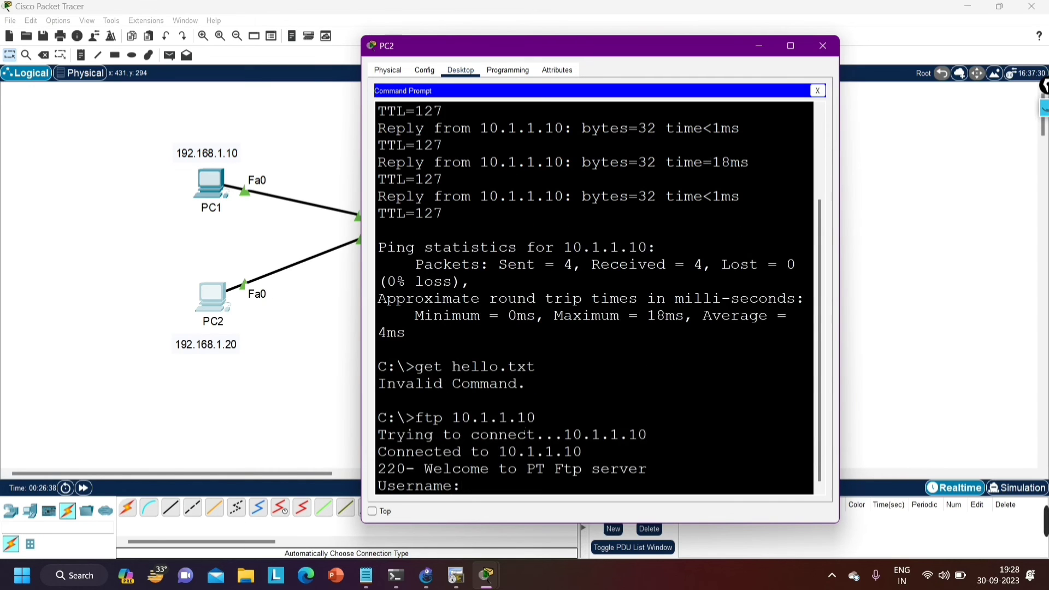
type("cisco123")
key("Return")
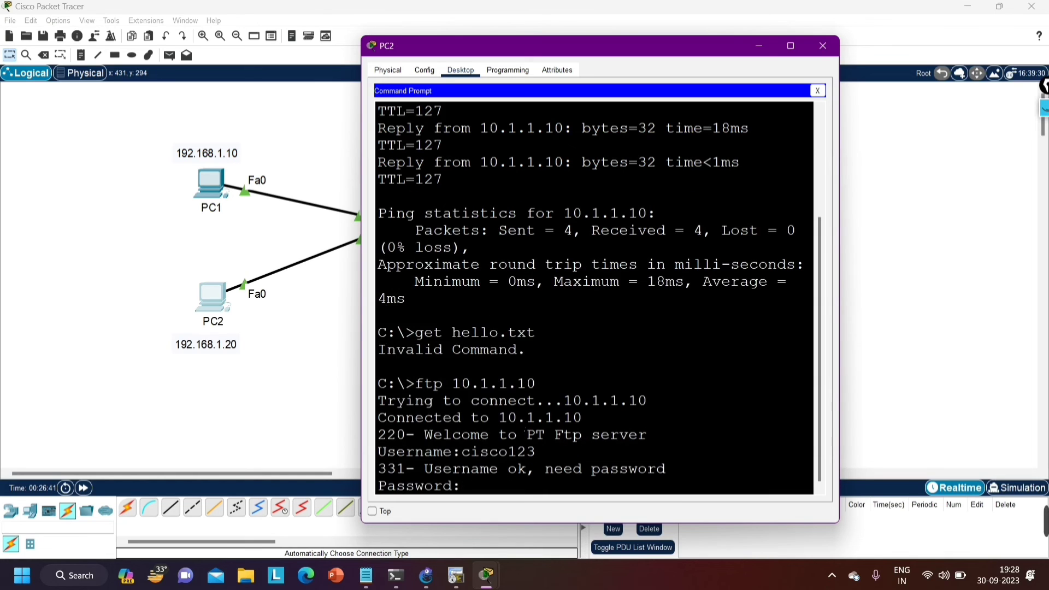
key("Return")
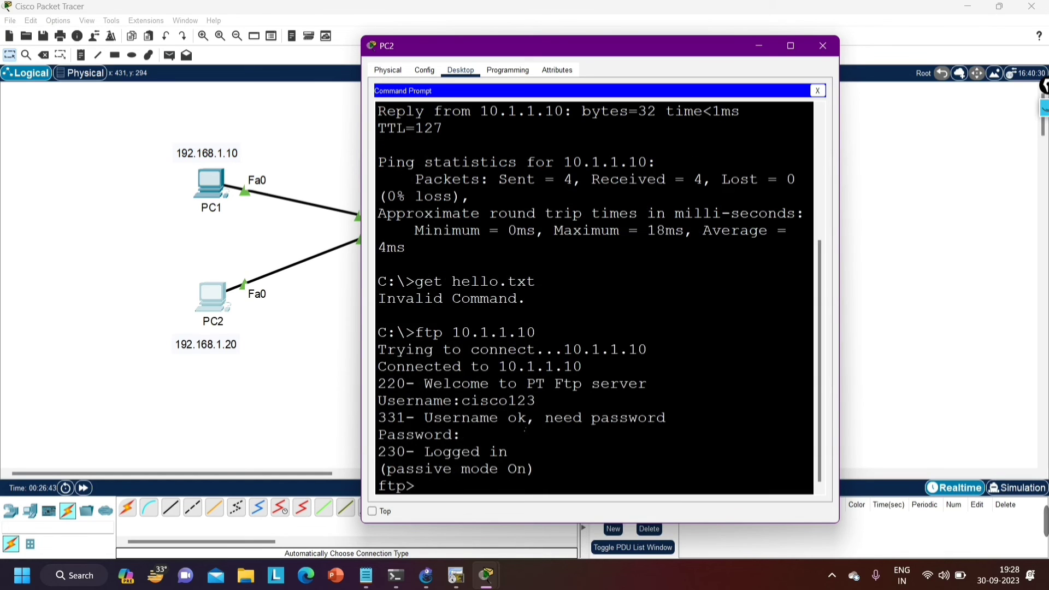
type("get hello.txt")
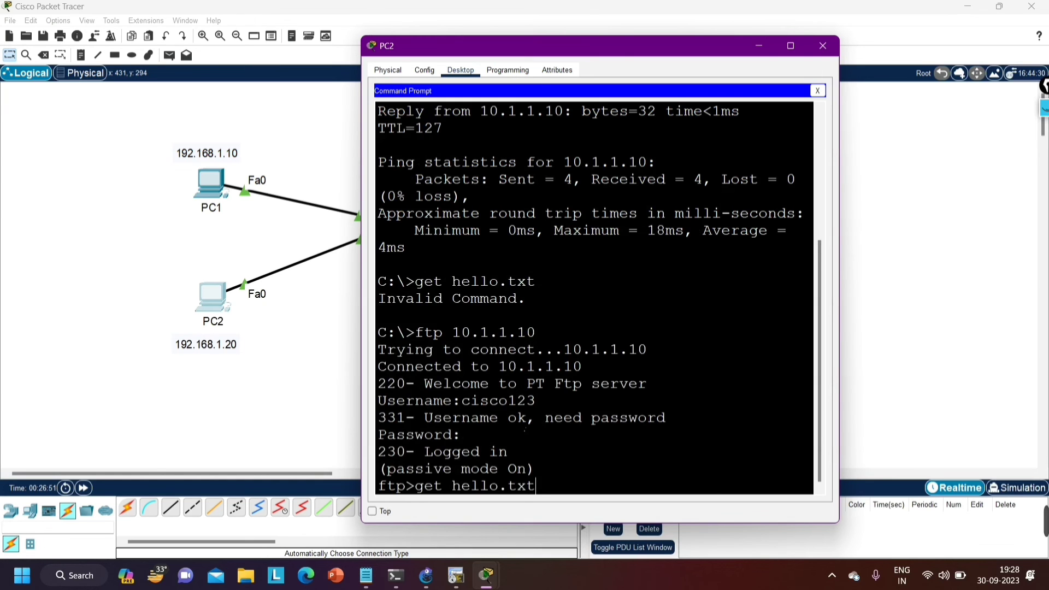
key("Return")
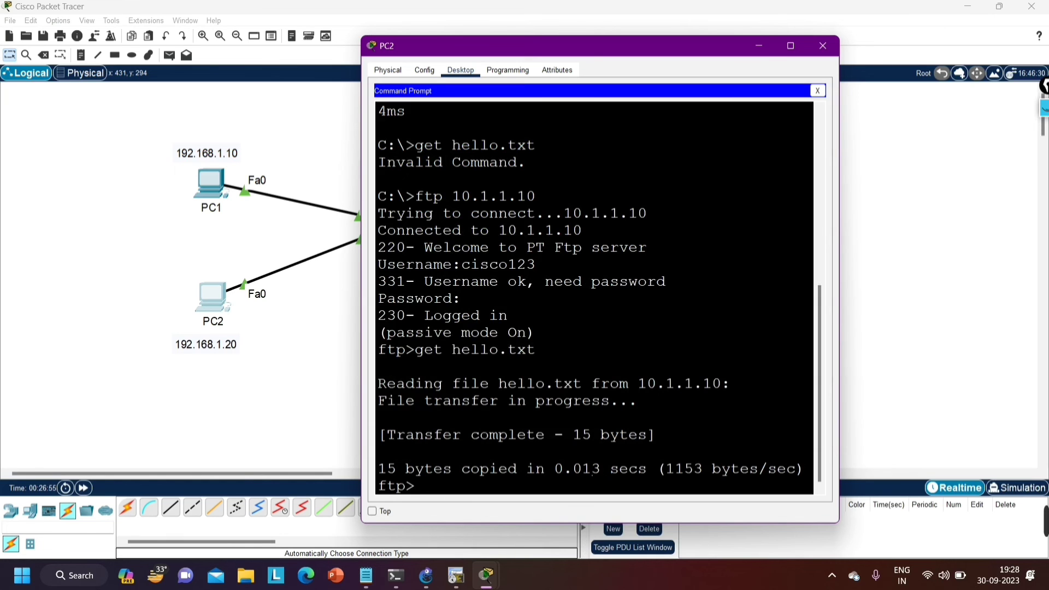
Step: End the FTP session and return to PC2's local command prompt
key("Return")
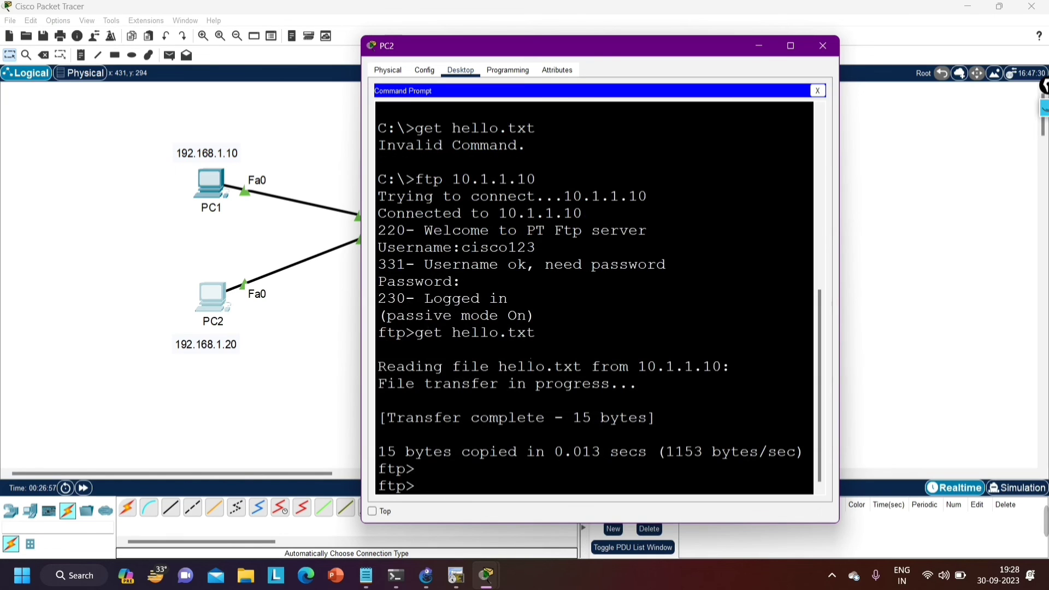
key("Return")
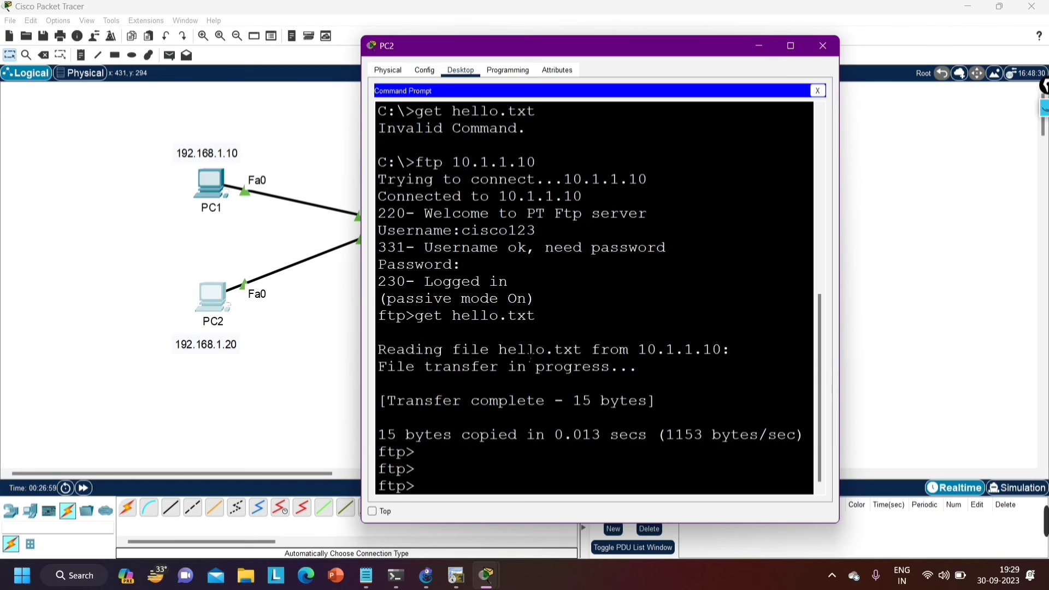
key("ctrl+c")
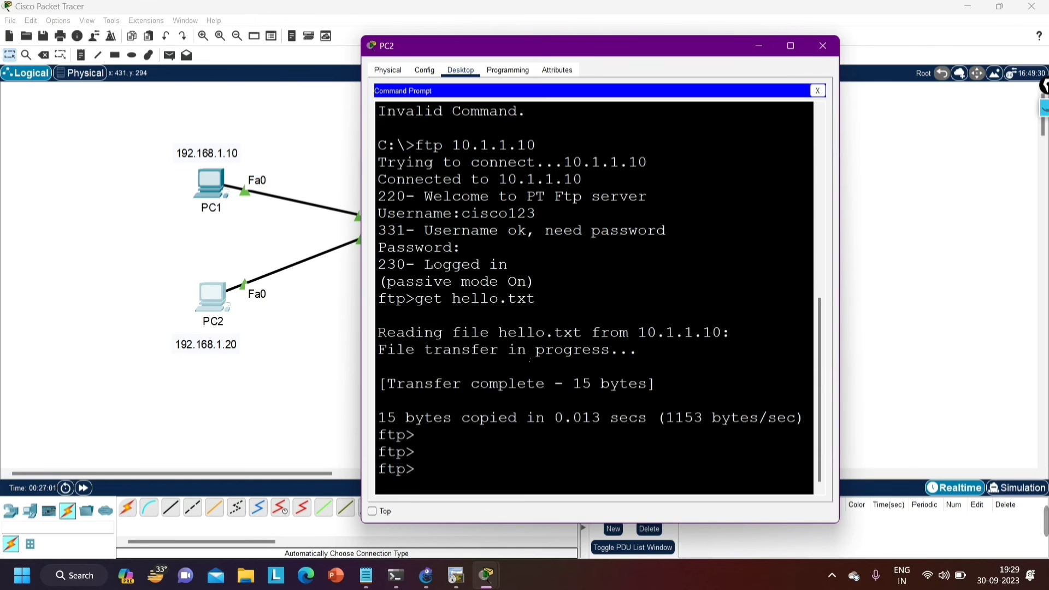
key("Return")
key("Return")
key("Return")
key("Return")
key("Return")
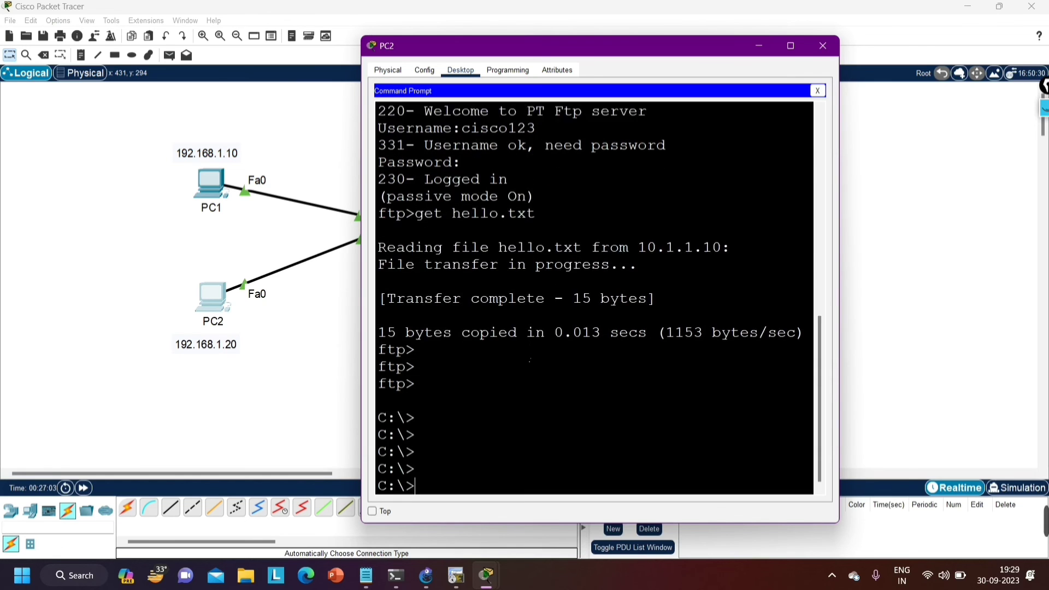
Step: List PC2's drive with dir, highlight hello.txt, and bring the network topology forward
type("dir")
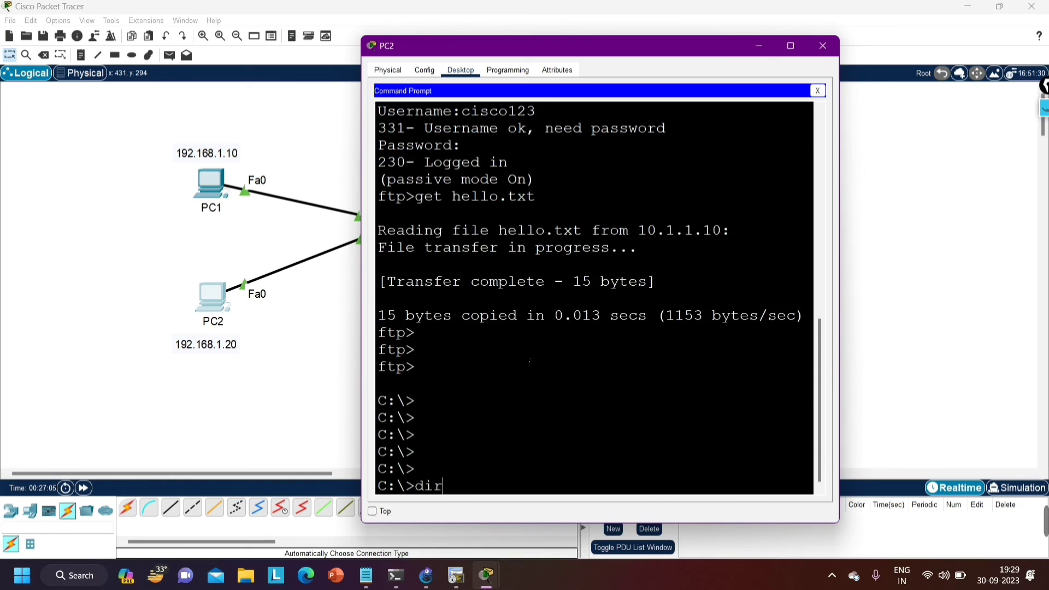
key("Return")
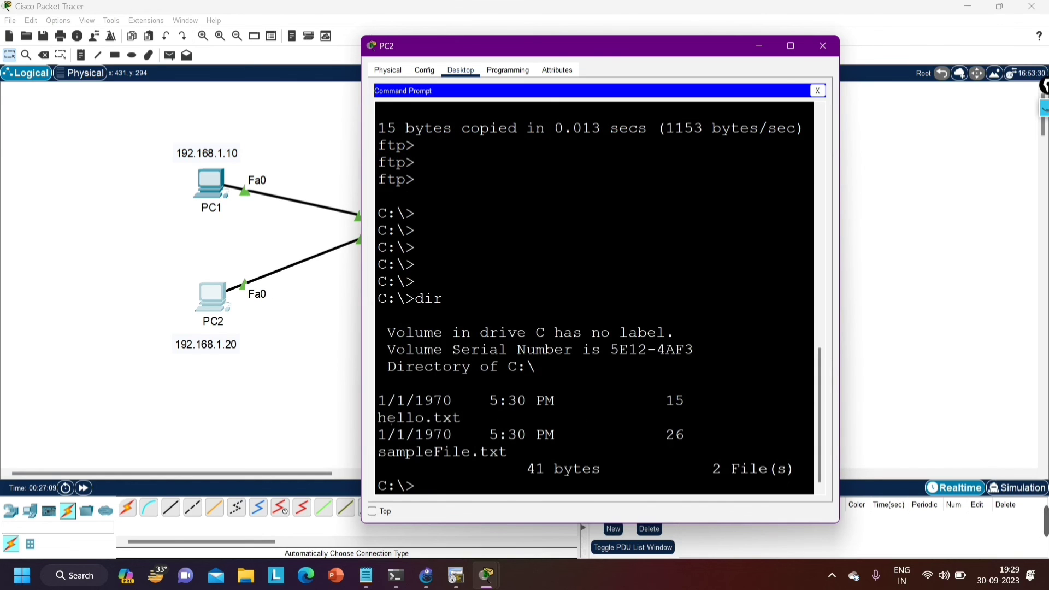
left_click_drag(386, 418, 461, 417)
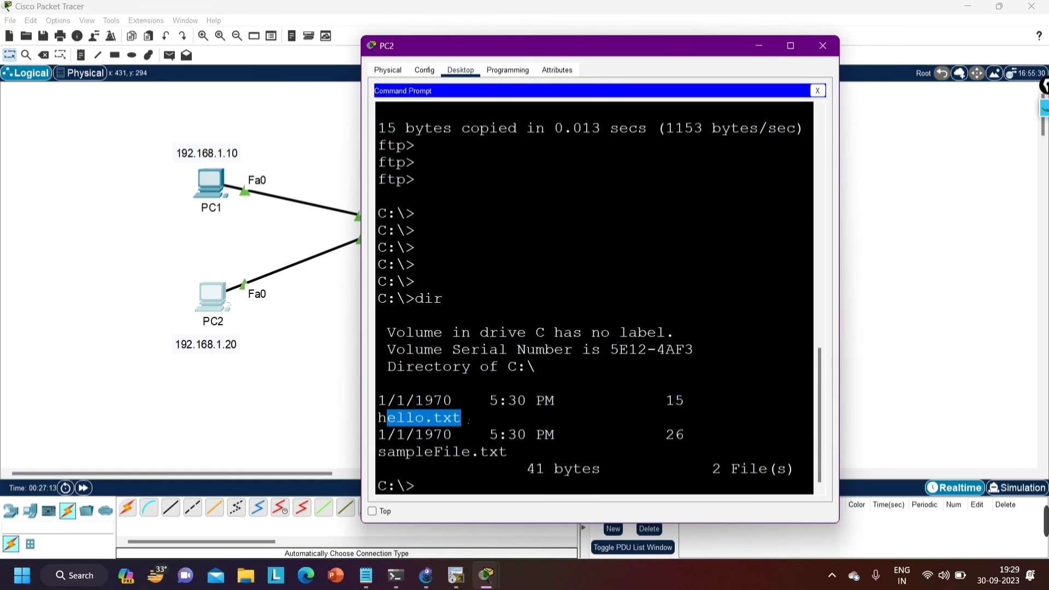
left_click(267, 401)
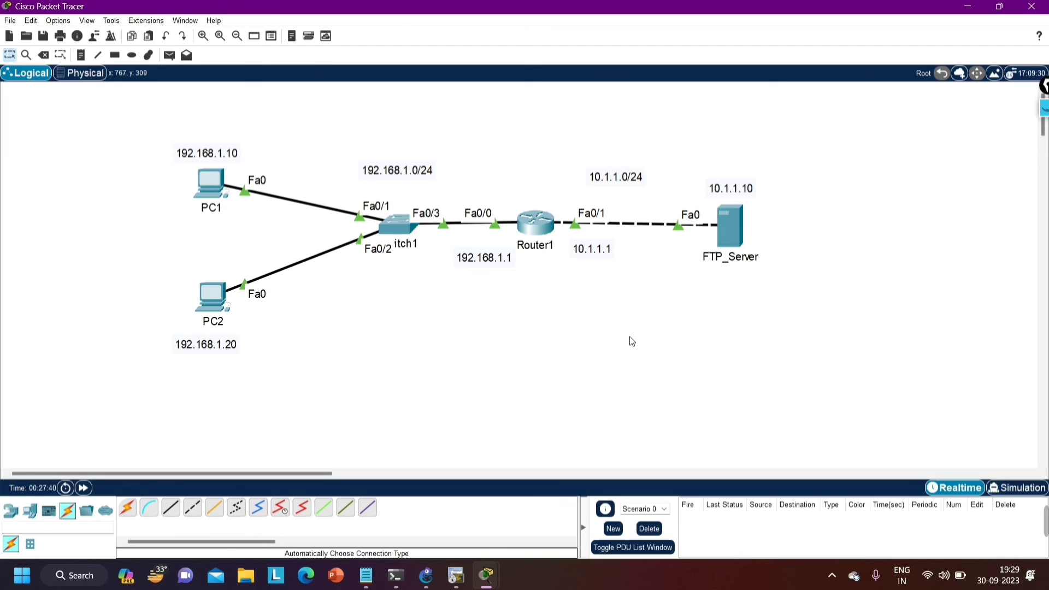
left_click_drag(145, 137, 239, 243)
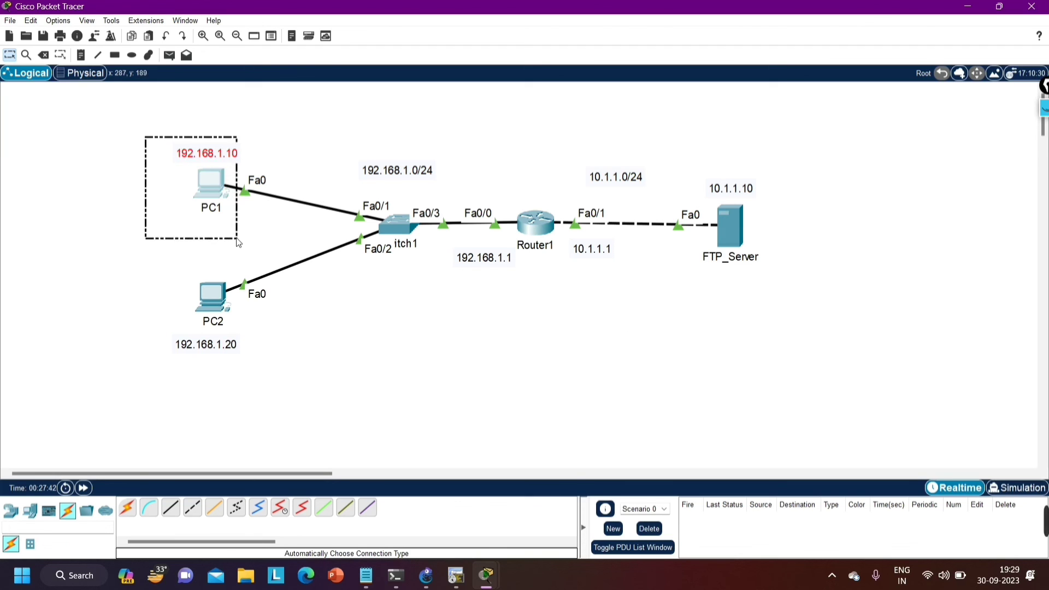
left_click_drag(175, 267, 241, 350)
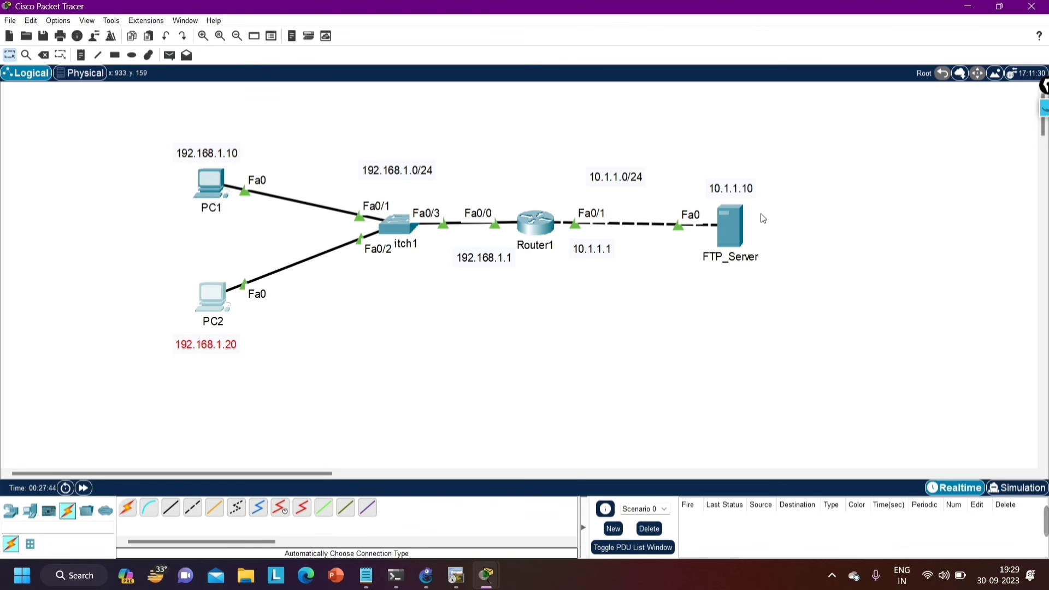
left_click_drag(772, 201, 690, 302)
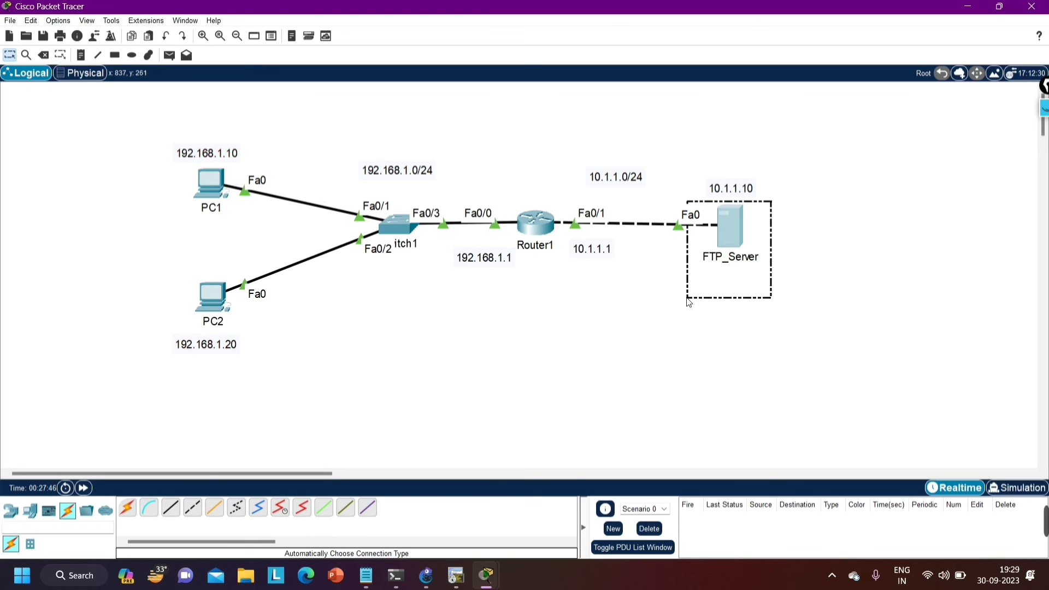
left_click(819, 306)
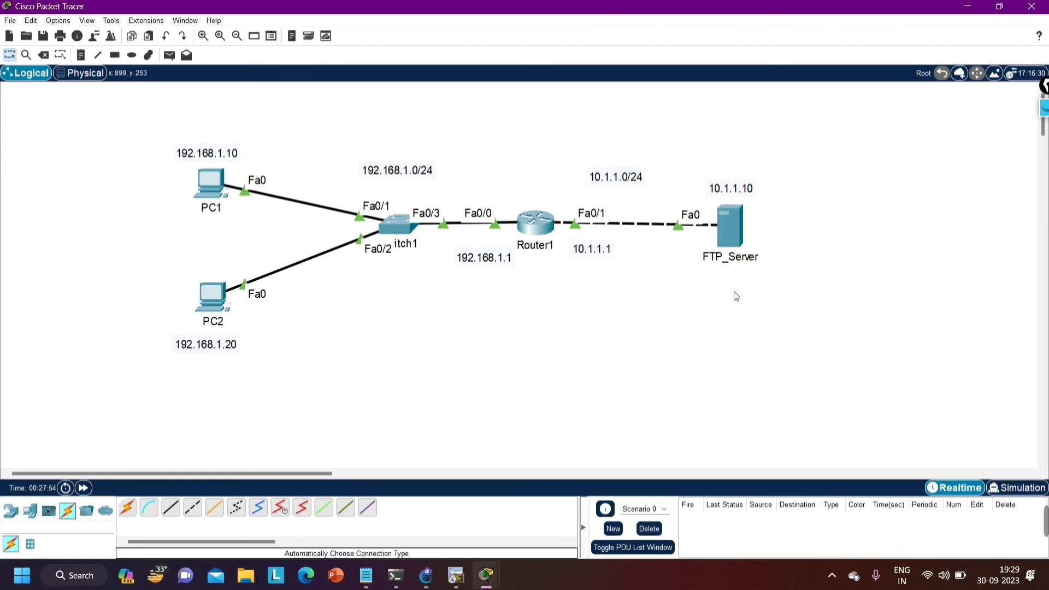
left_click_drag(171, 161, 241, 216)
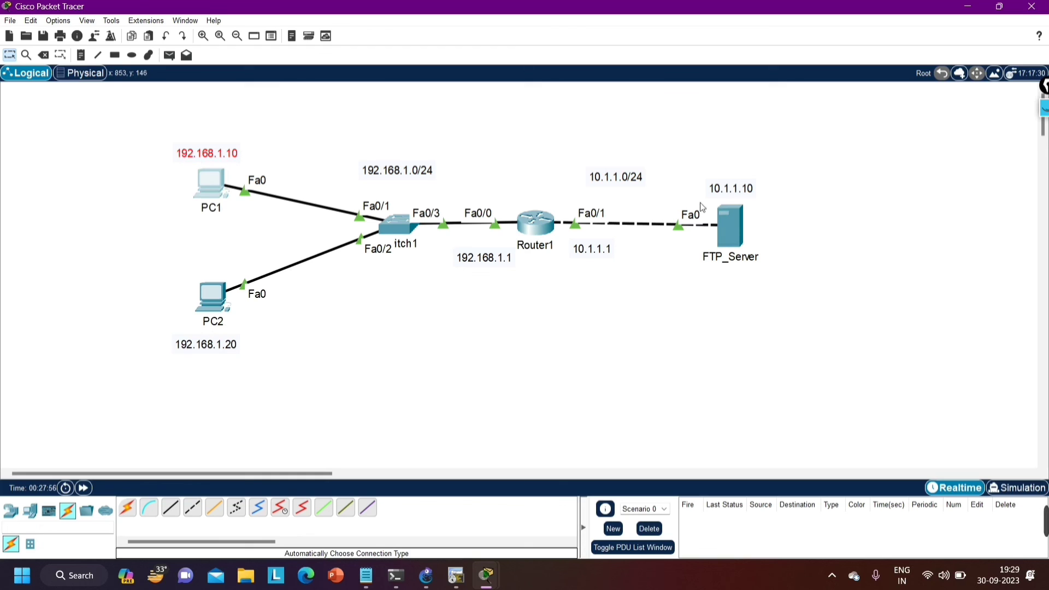
left_click_drag(152, 287, 325, 345)
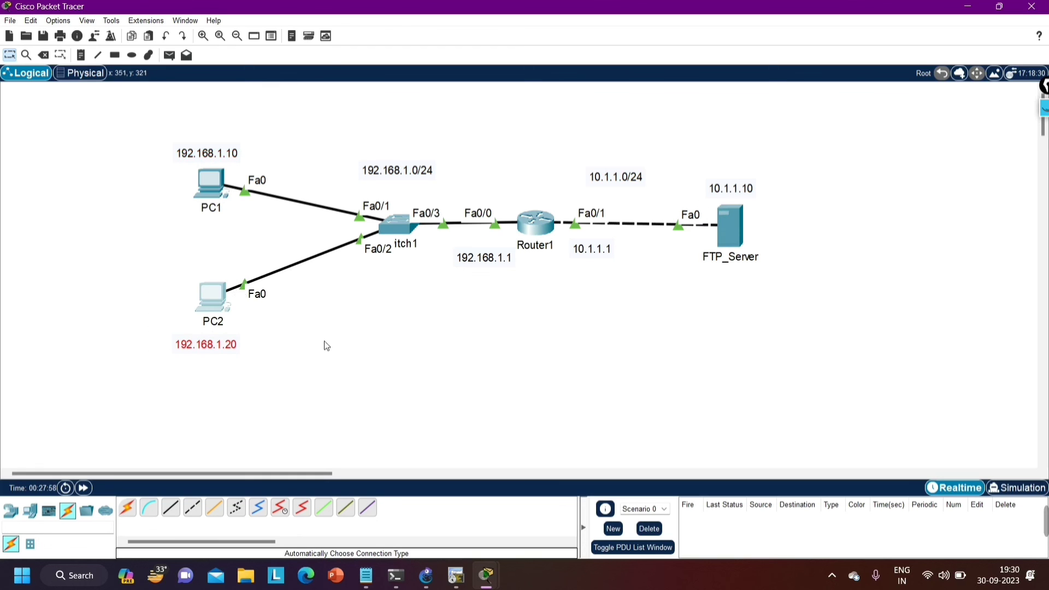
left_click(716, 312)
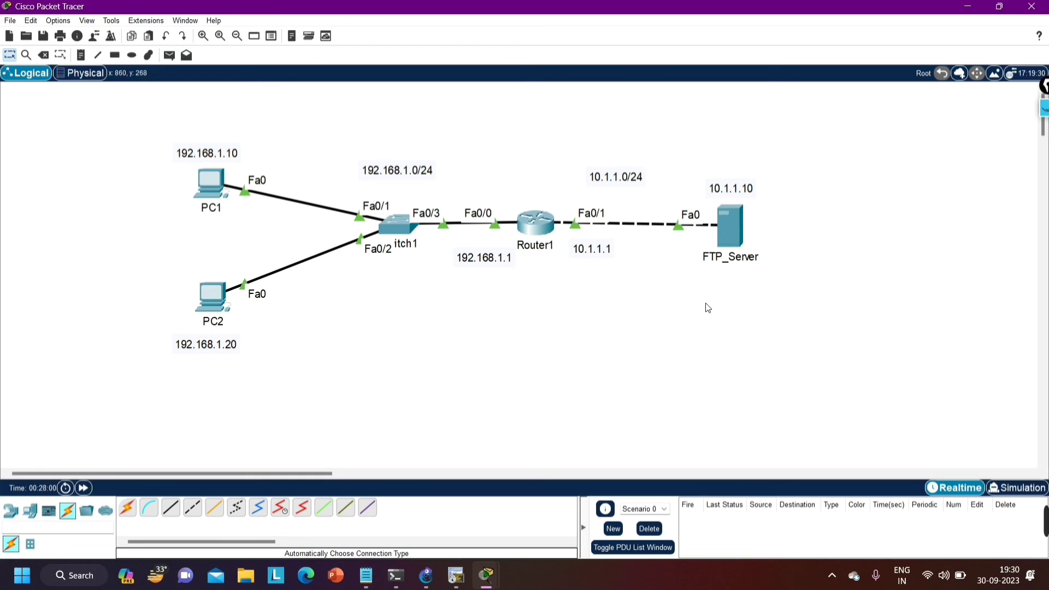